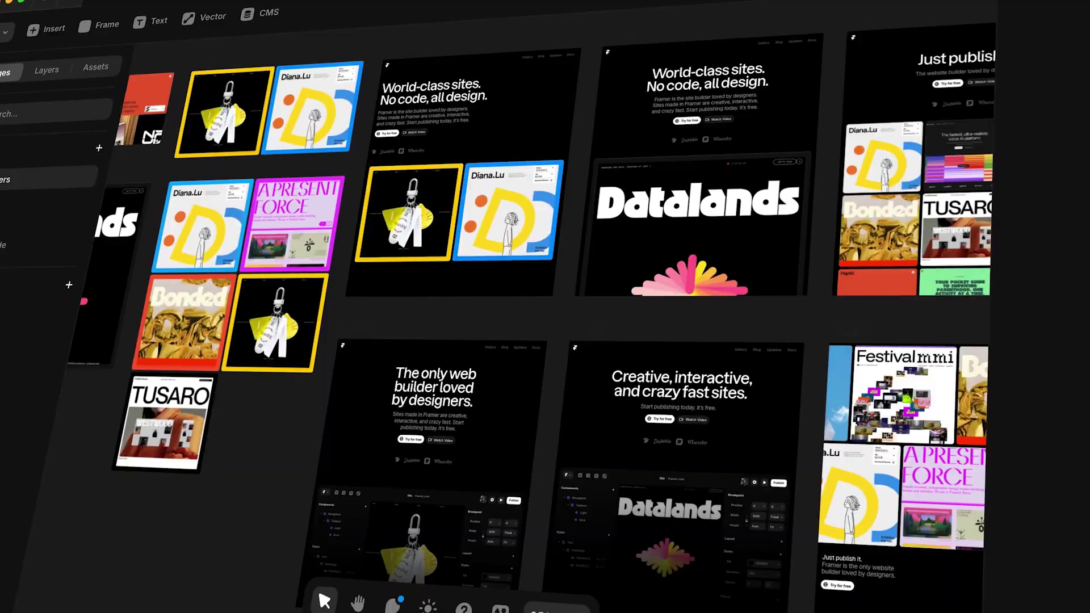
Turn the Header 3 frame into the /header-3 web page and bring up the breakpoint choices
right_click(396, 136)
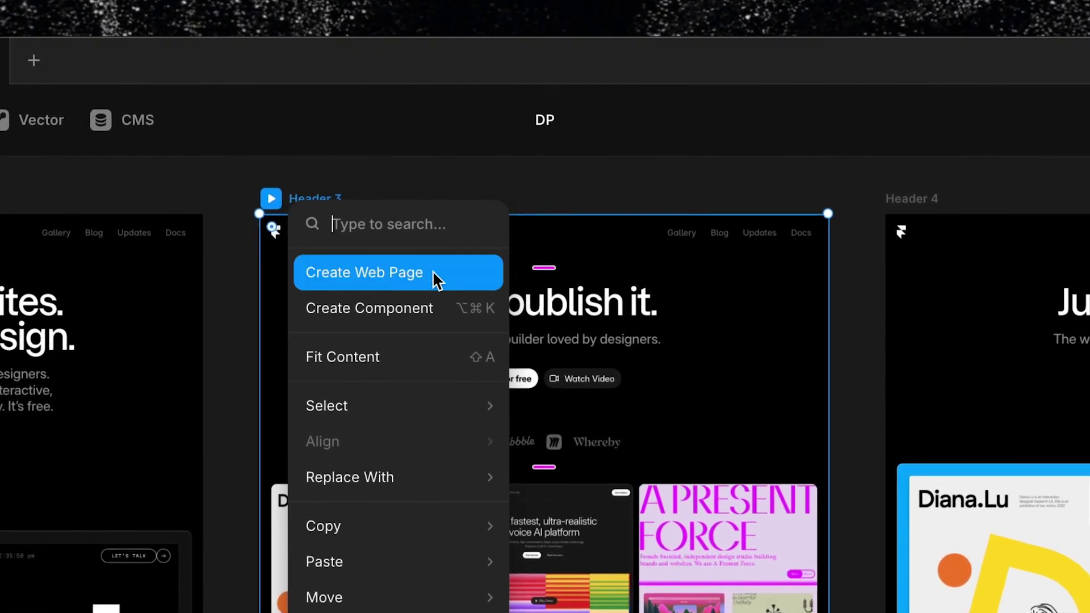
click(432, 272)
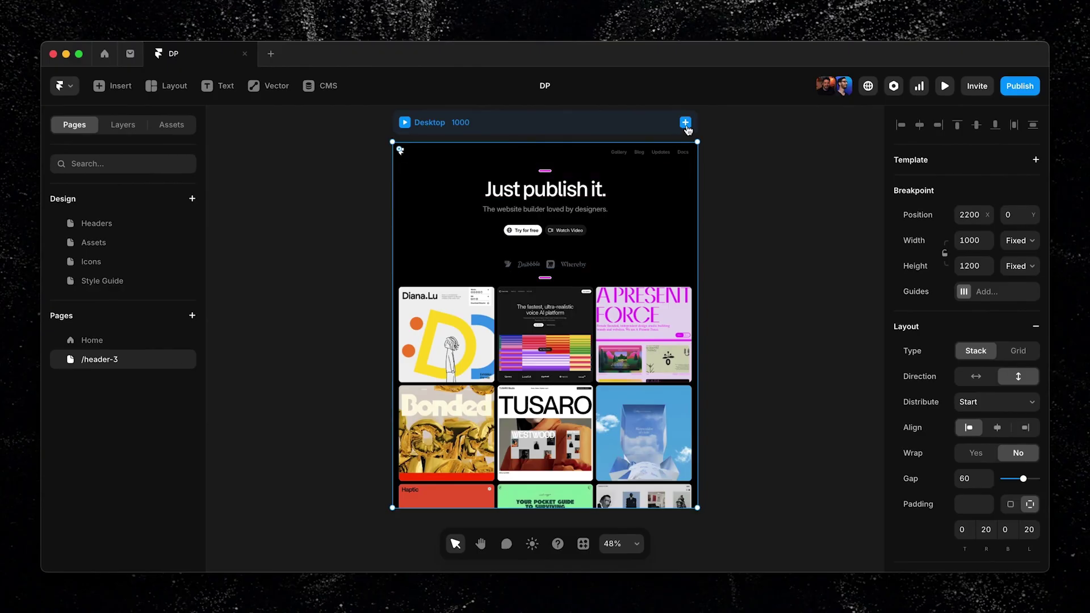
click(686, 123)
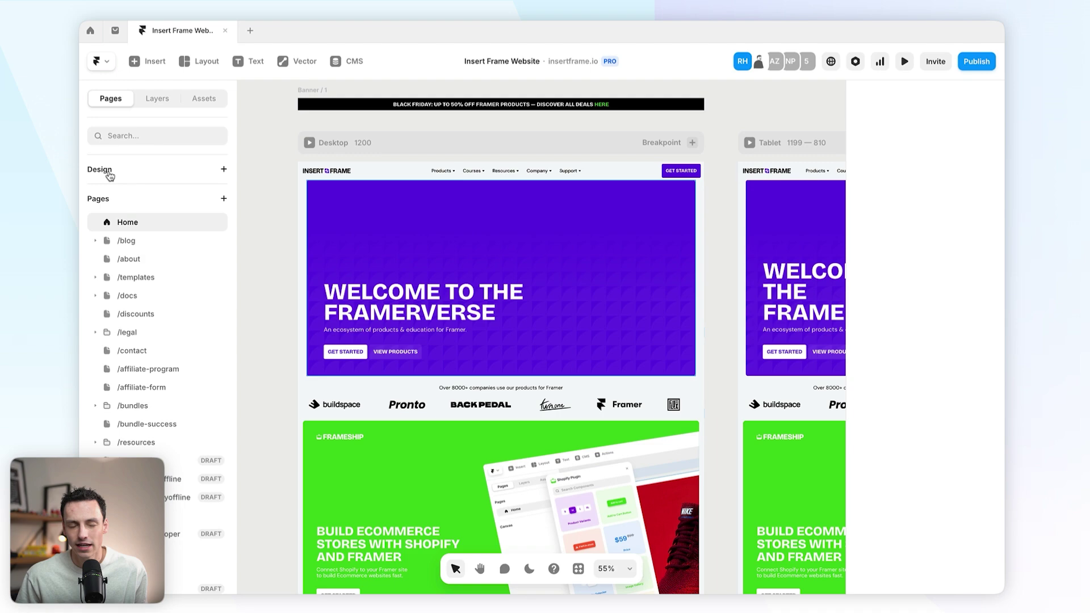
scroll(445, 250, down, 5)
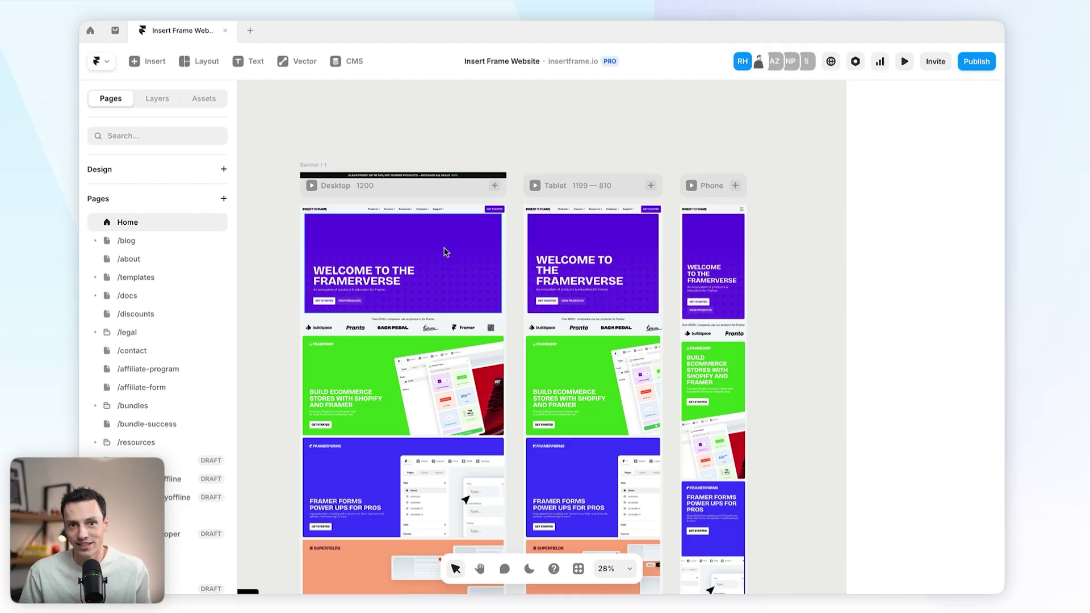
scroll(399, 264, up, 2)
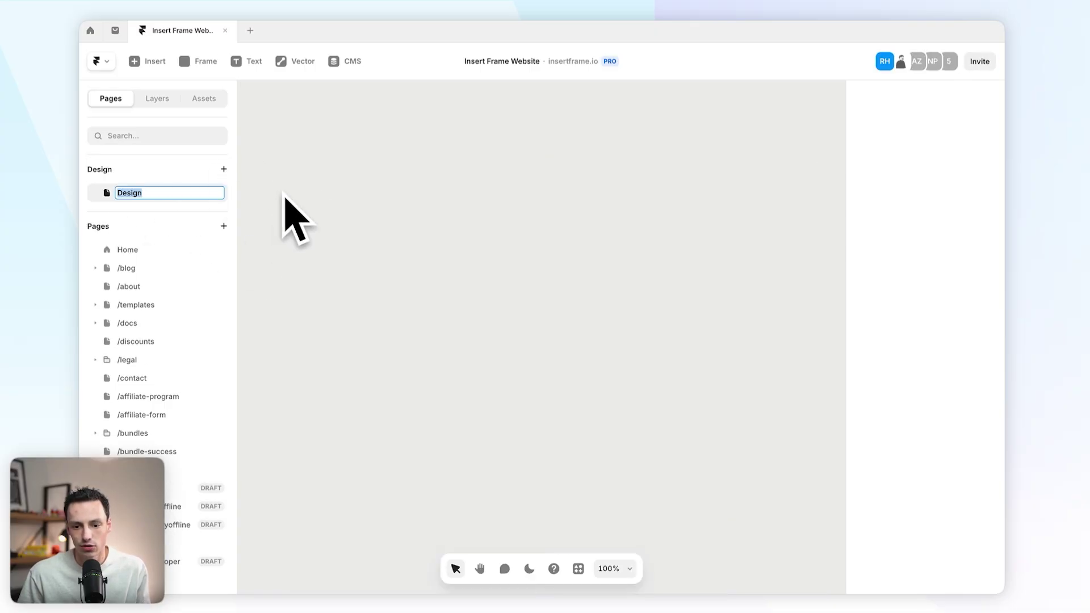
Rename the new design page to Ideas
key(BackSpace)
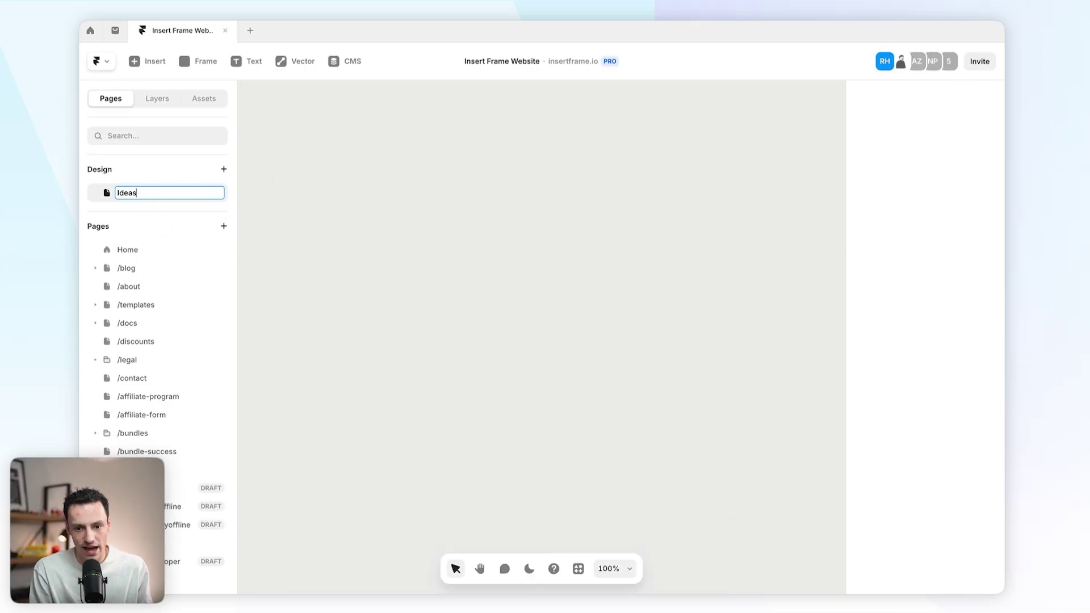
key(Return)
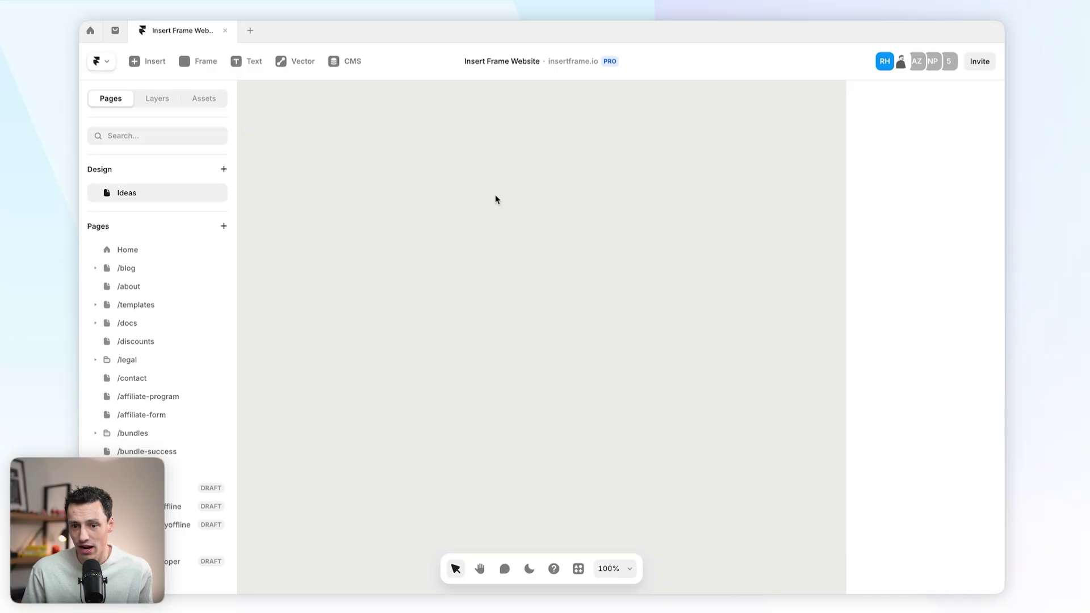
Draw two blank frames on the Ideas canvas, the second larger one to the right
key(f)
drag(418, 188, 642, 378)
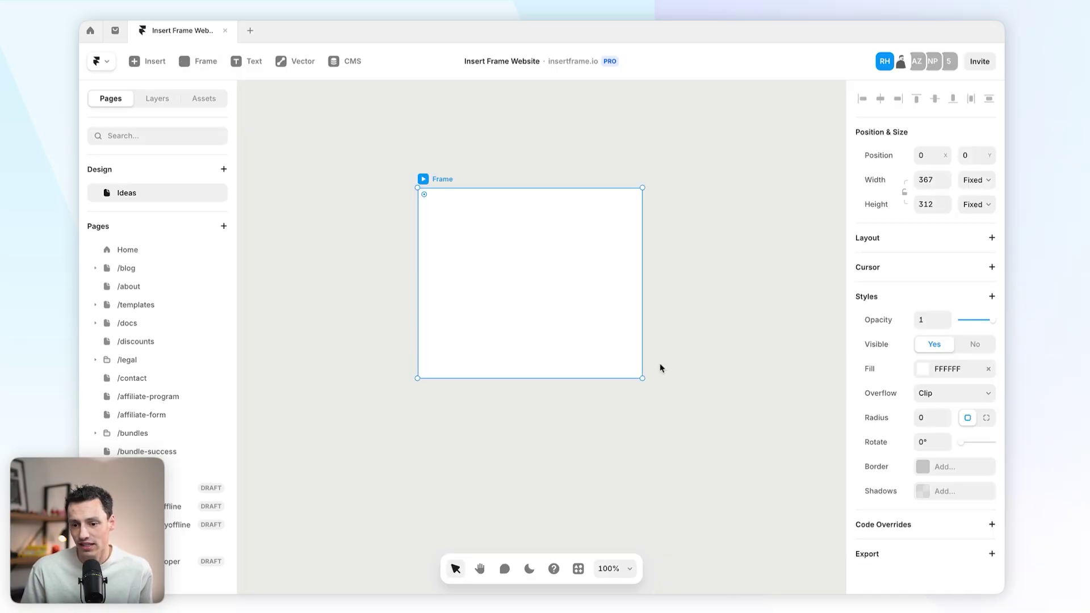
scroll(516, 237, down, 5)
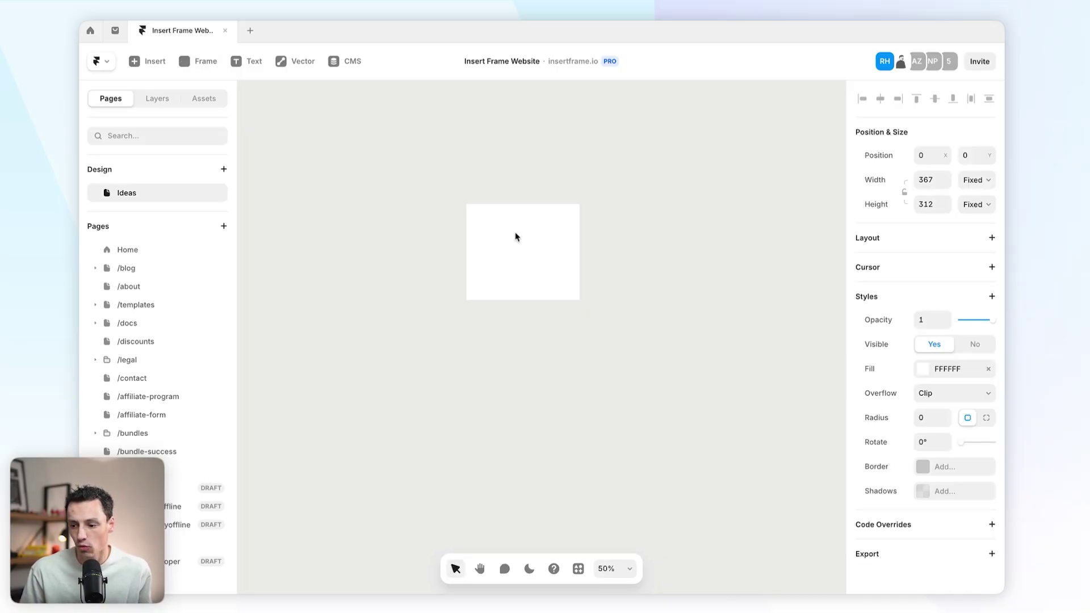
scroll(517, 236, left, 4)
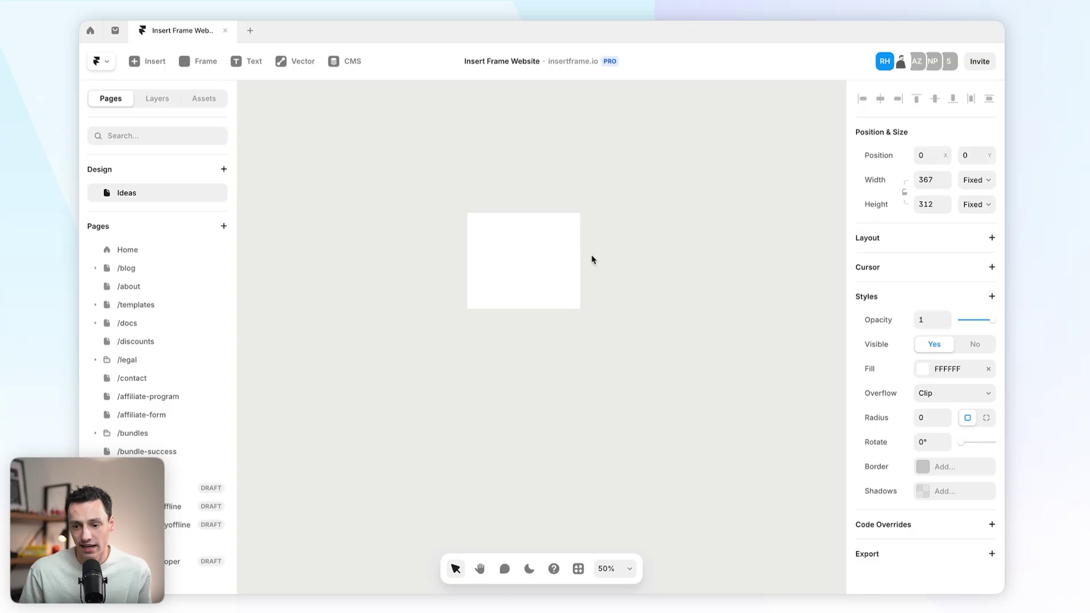
key(f)
drag(604, 242, 742, 372)
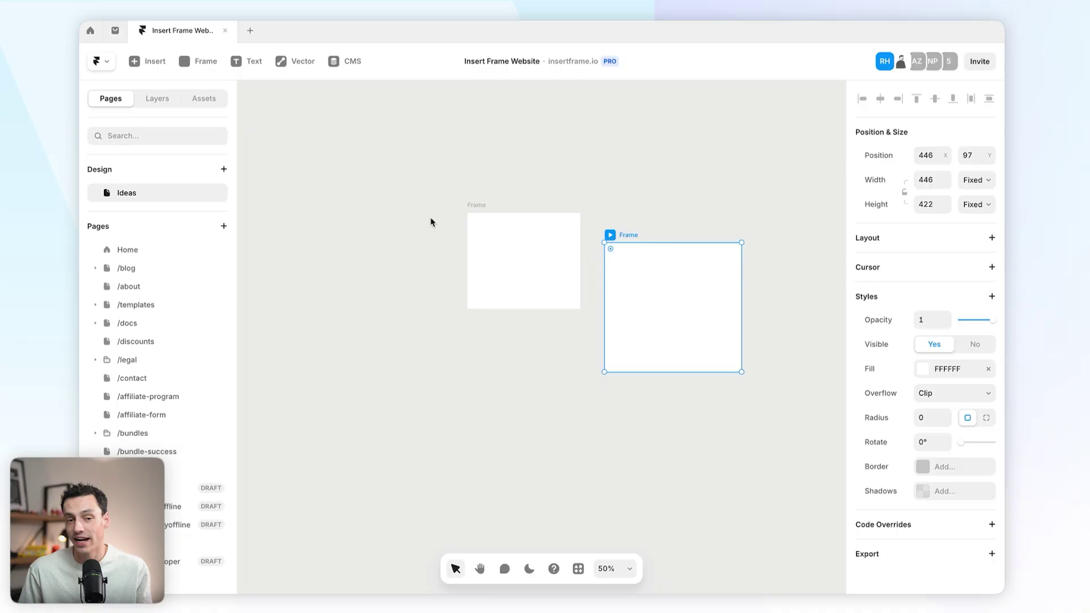
Marquee-select both frames, then move the larger frame up to y 0
scroll(341, 261, right, 2)
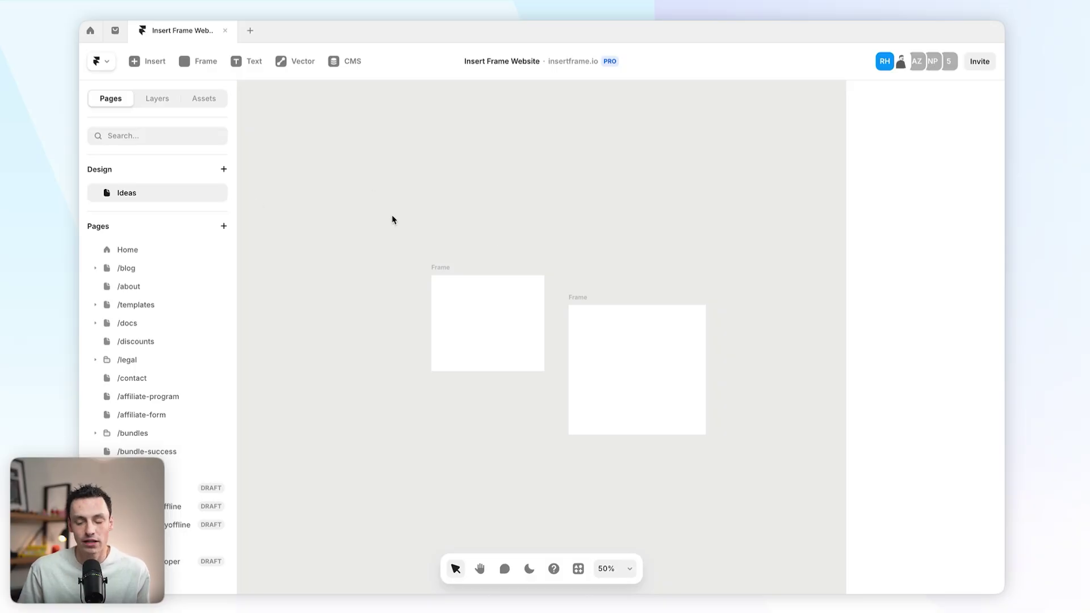
scroll(381, 215, right, 2)
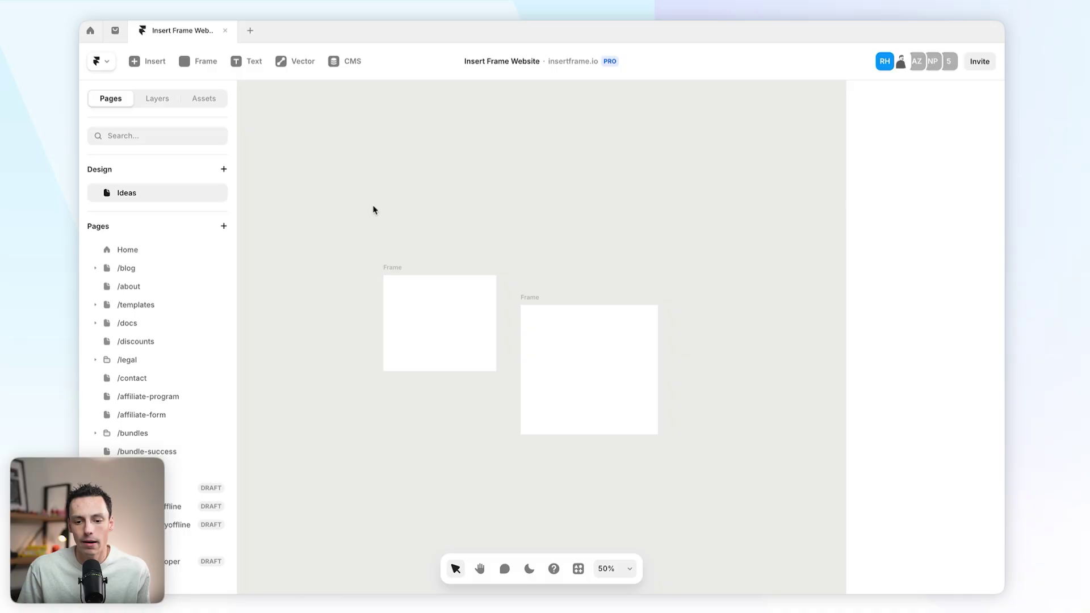
drag(358, 215, 669, 528)
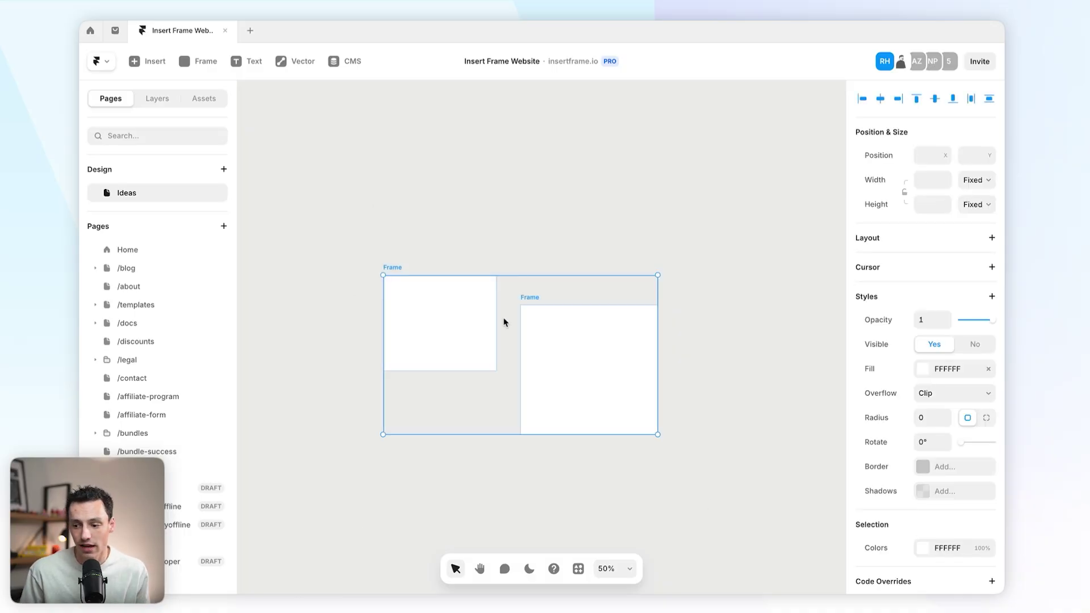
click(533, 231)
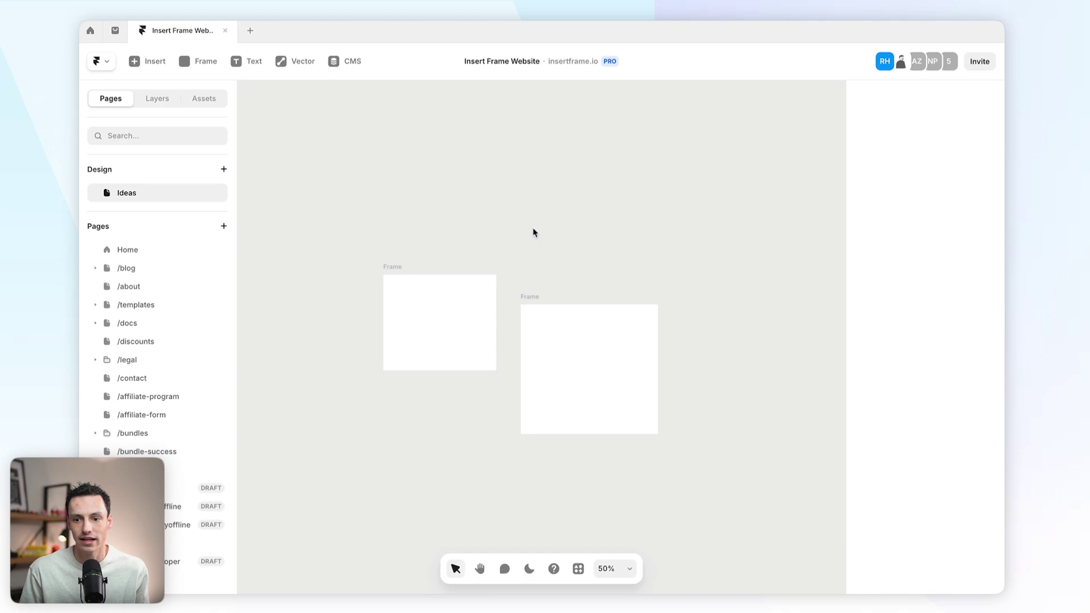
drag(540, 297, 536, 271)
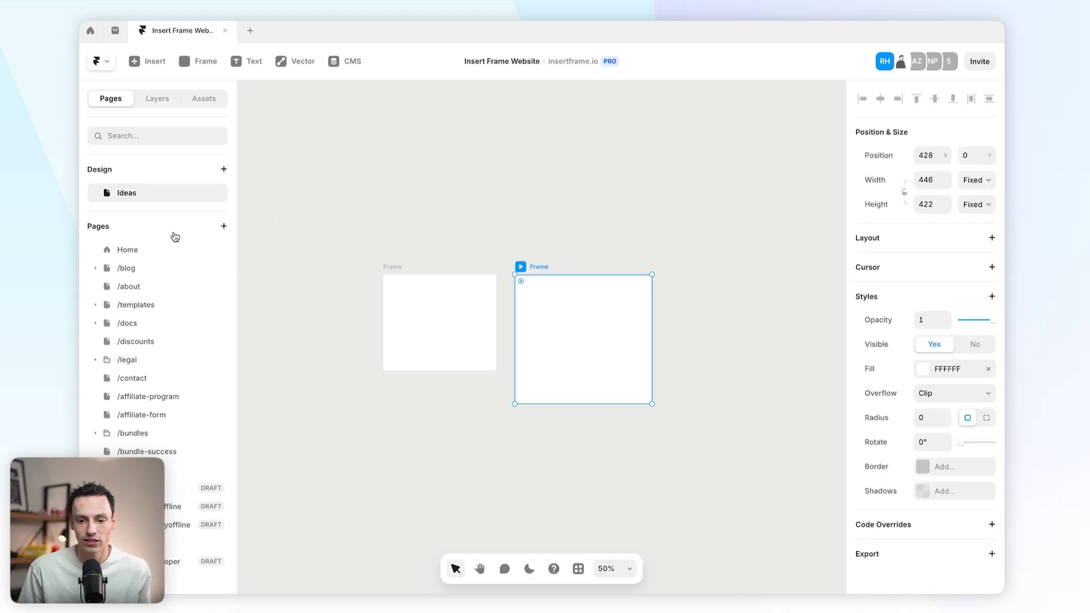
click(163, 250)
Paste the Top Section hero onto the Ideas page and set its fill to white
click(192, 193)
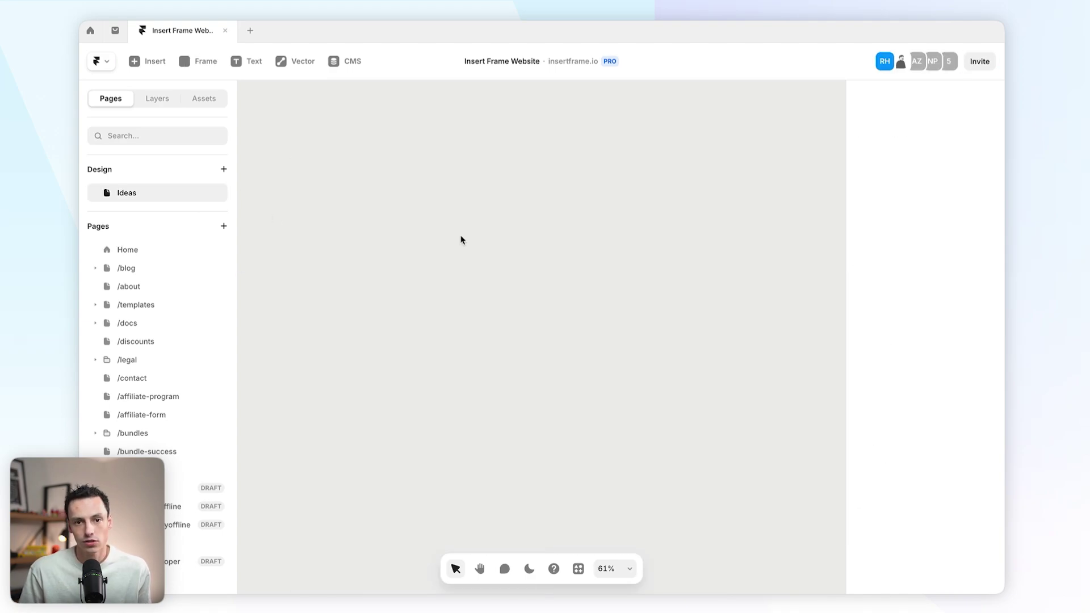
key(ctrl+v)
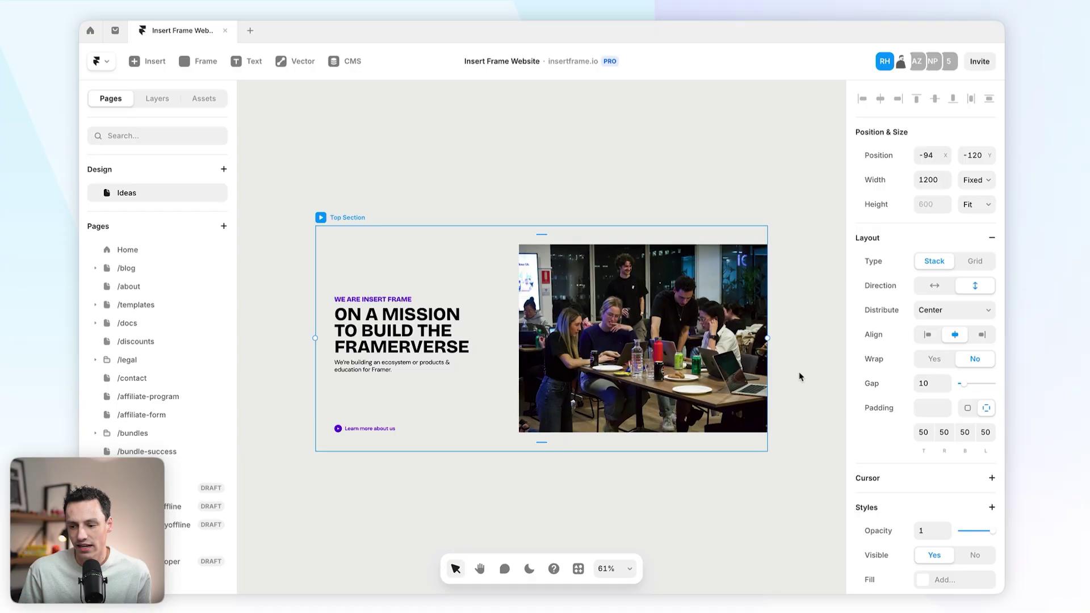
scroll(952, 414, down, 4)
click(922, 397)
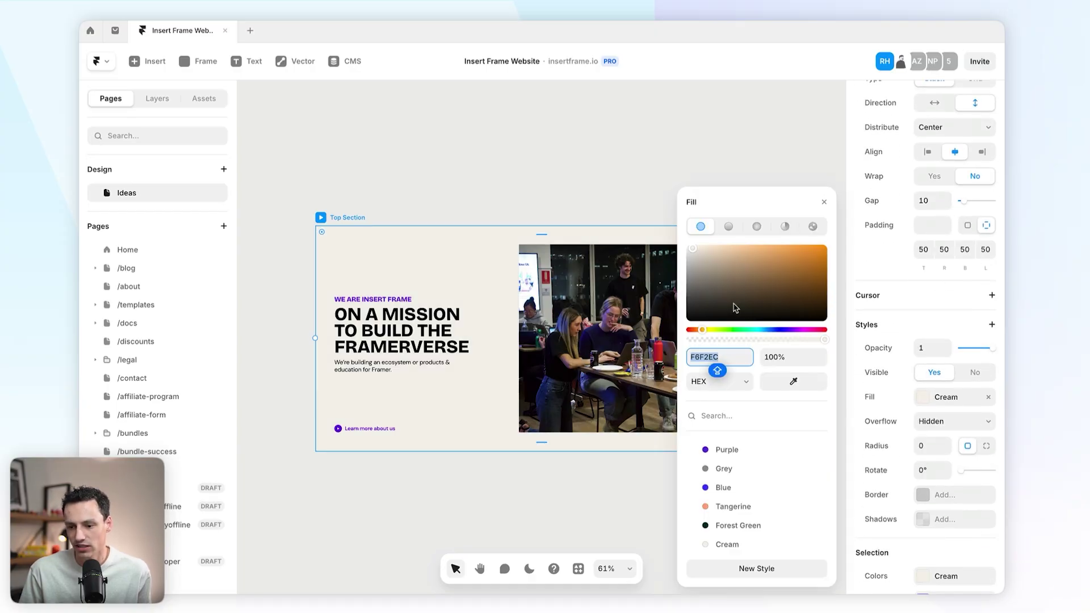
click(616, 193)
Duplicate the white hero to its right and align the copy level with the original
scroll(565, 178, down, 1)
scroll(565, 177, right, 1)
scroll(565, 178, down, 1)
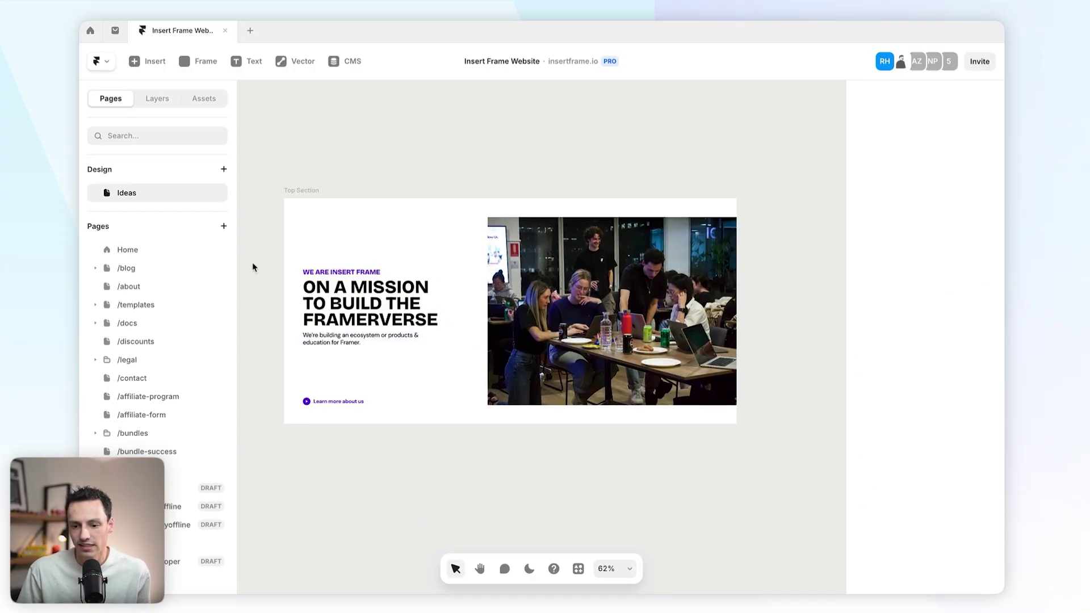
scroll(438, 243, up, 2)
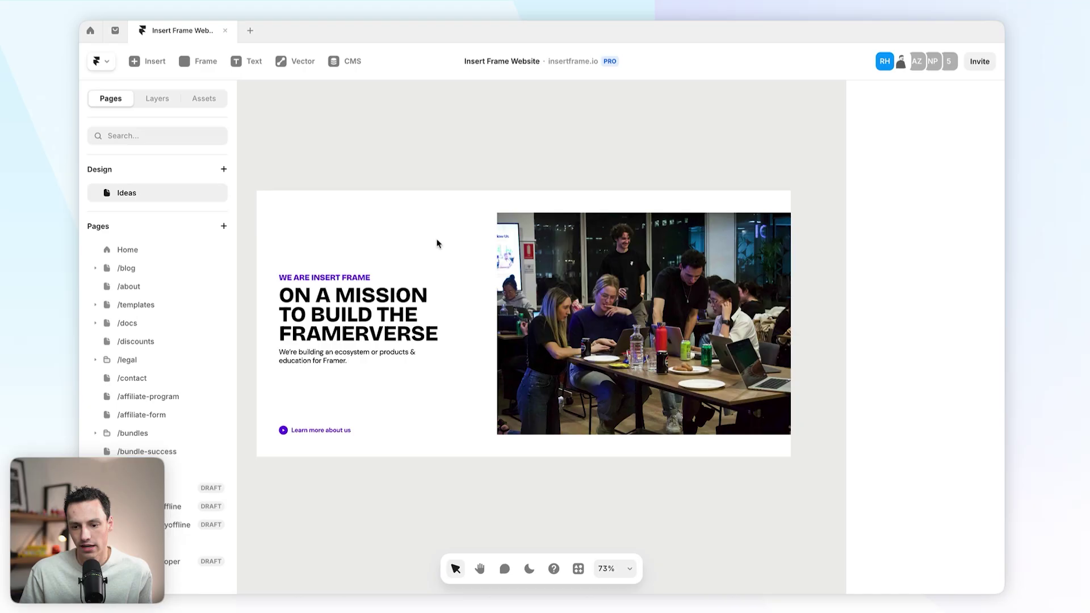
scroll(419, 241, down, 3)
click(369, 214)
scroll(436, 281, up, 5)
scroll(435, 281, down, 4)
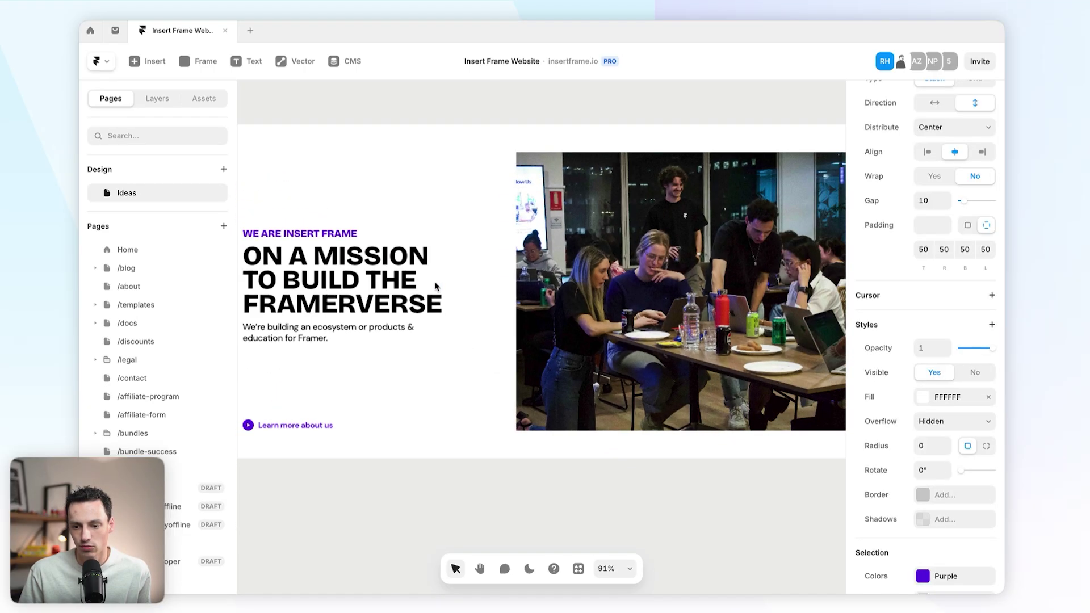
scroll(477, 294, down, 4)
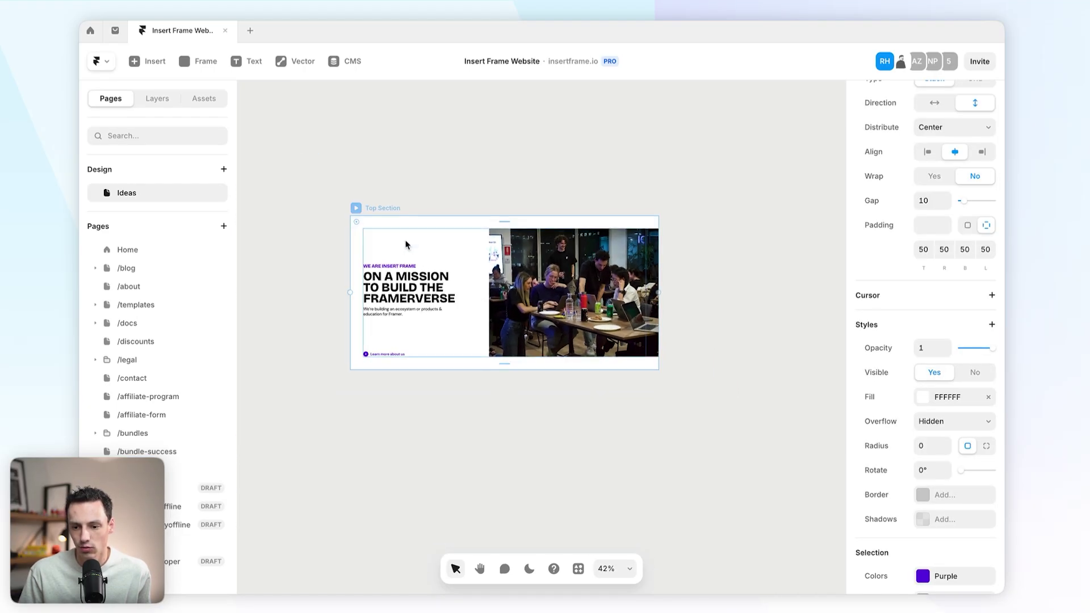
drag(380, 209, 682, 243)
scroll(642, 261, right, 5)
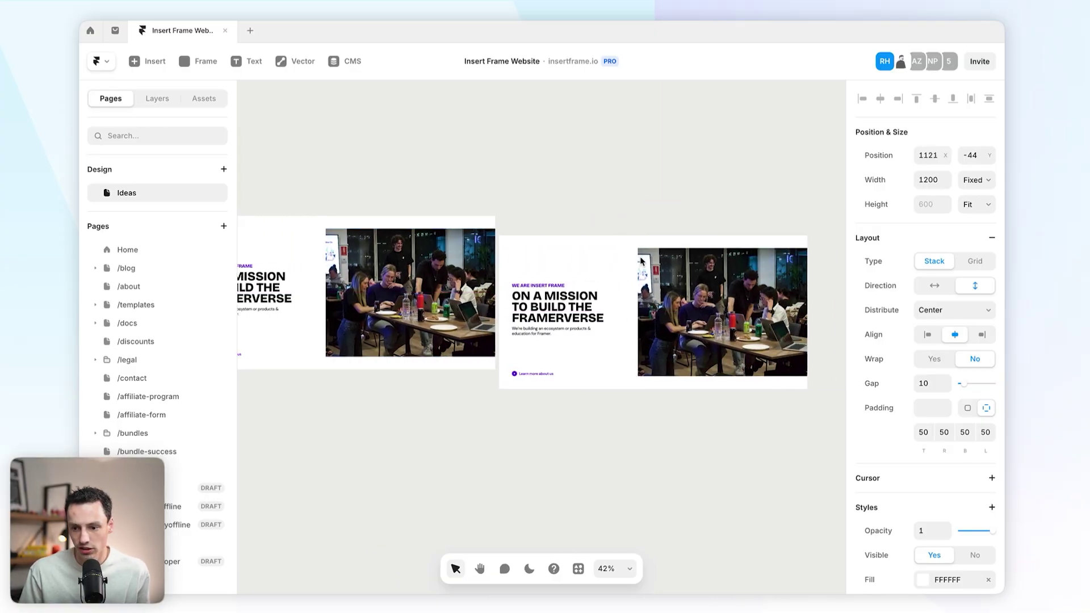
drag(525, 229, 536, 210)
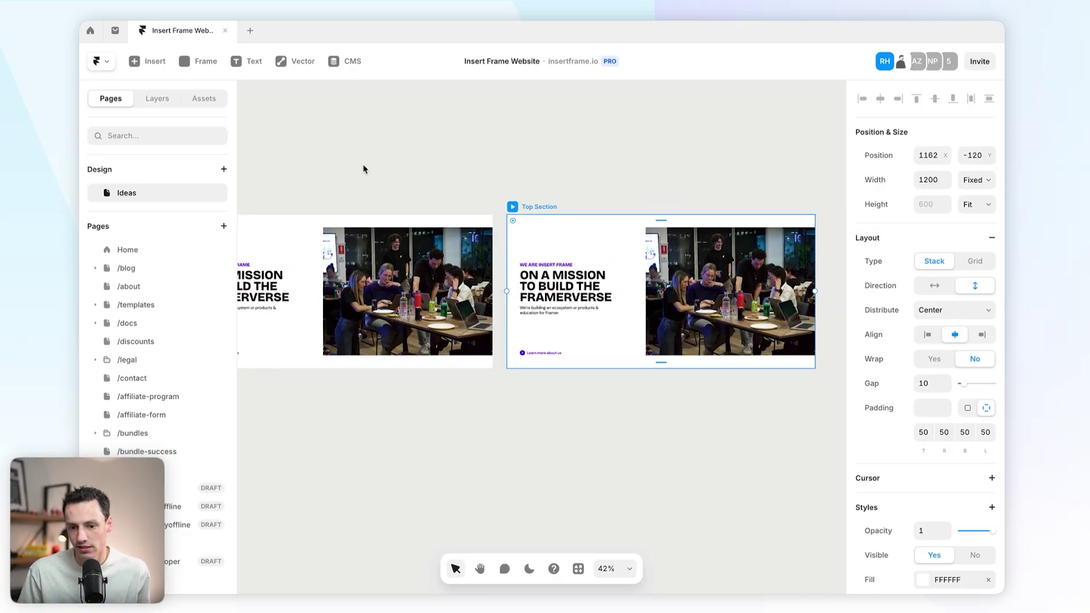
Rename the copied hero layer to v2
click(161, 99)
double_click(143, 201)
text(V)
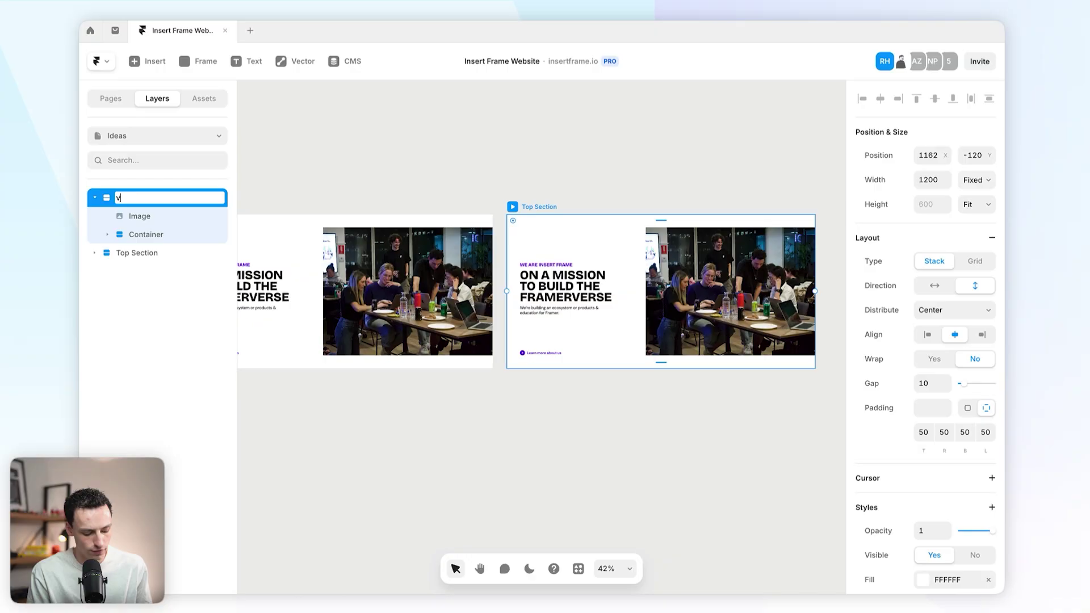
text(2)
key(Return)
Reorder the photo above the text container so v2 shows its image on the left
scroll(624, 335, up, 3)
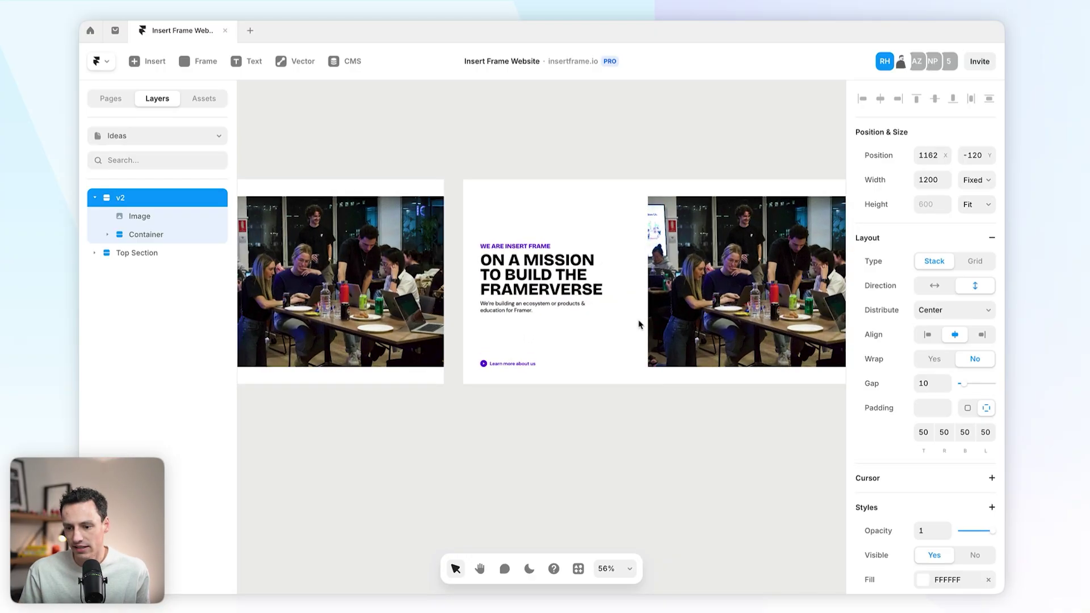
click(624, 335)
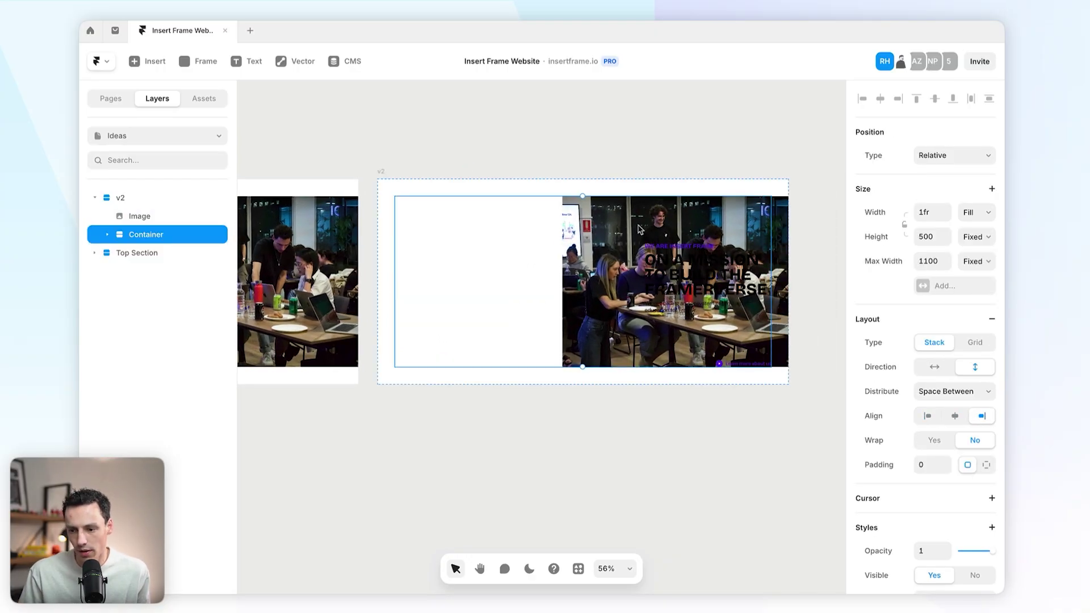
click(653, 256)
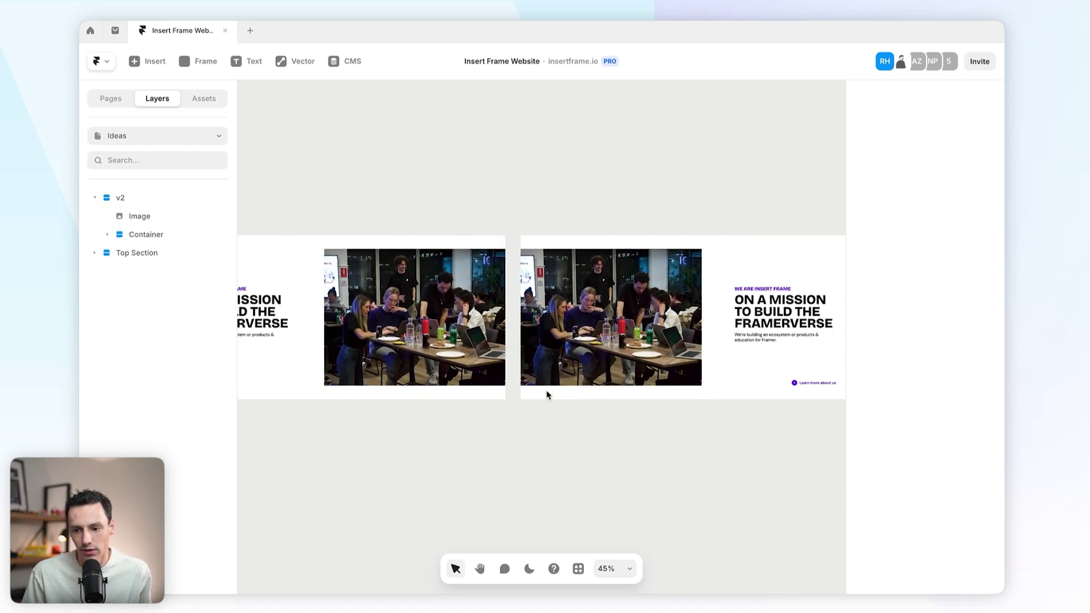
scroll(548, 396, down, 5)
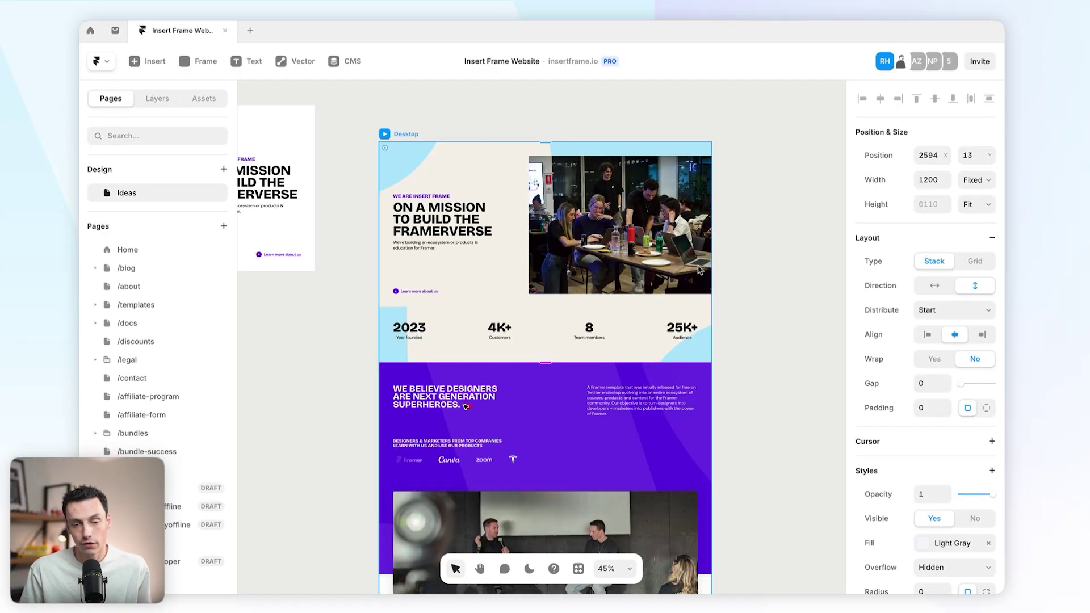
scroll(699, 271, down, 15)
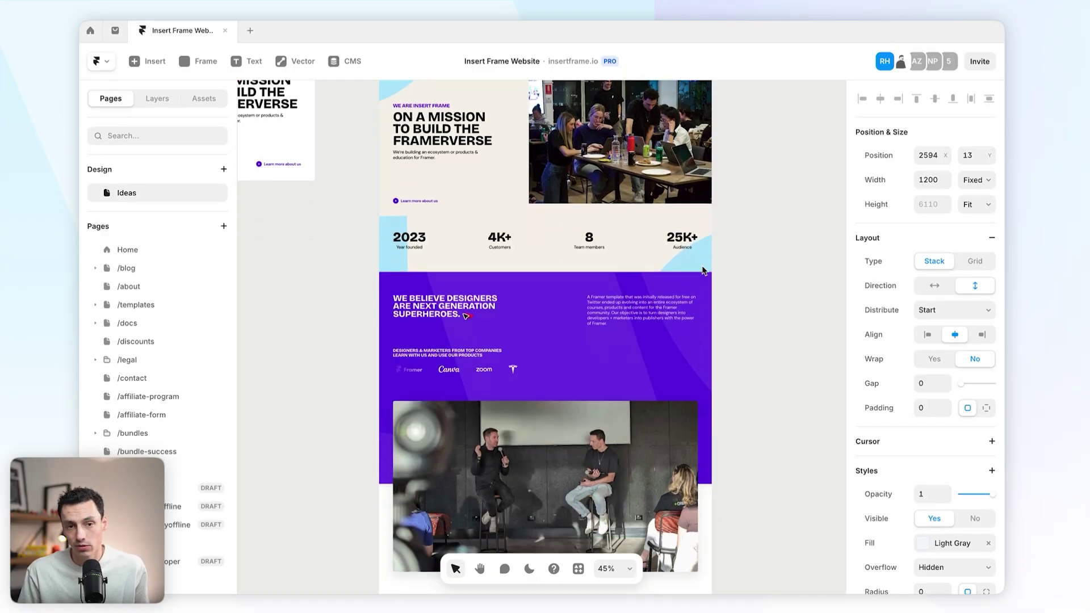
Convert the Desktop hero frame into a 1200-wide web page
scroll(703, 269, down, 8)
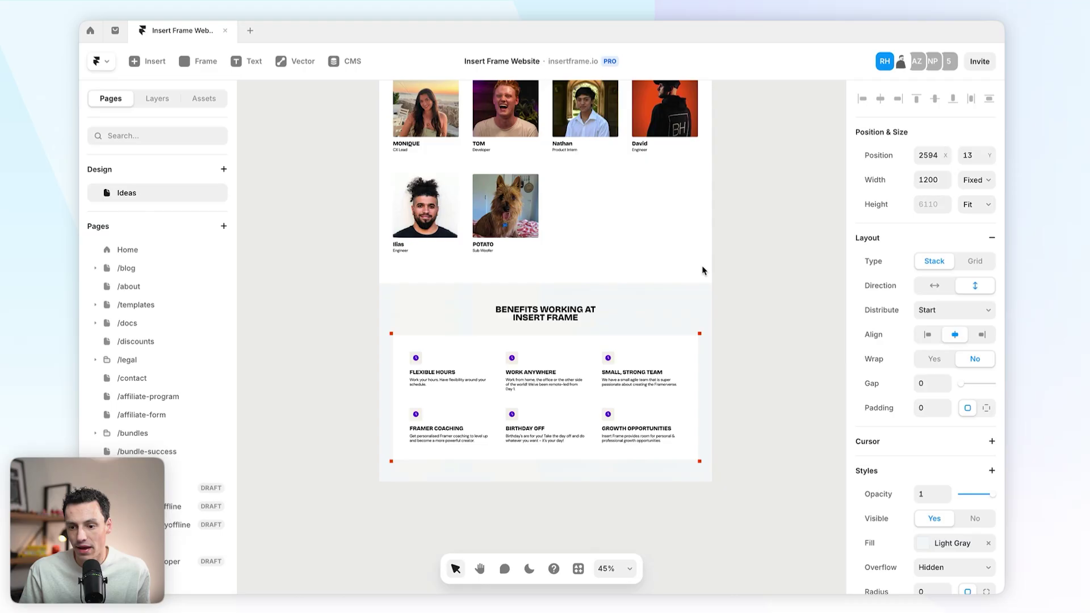
scroll(766, 263, up, 20)
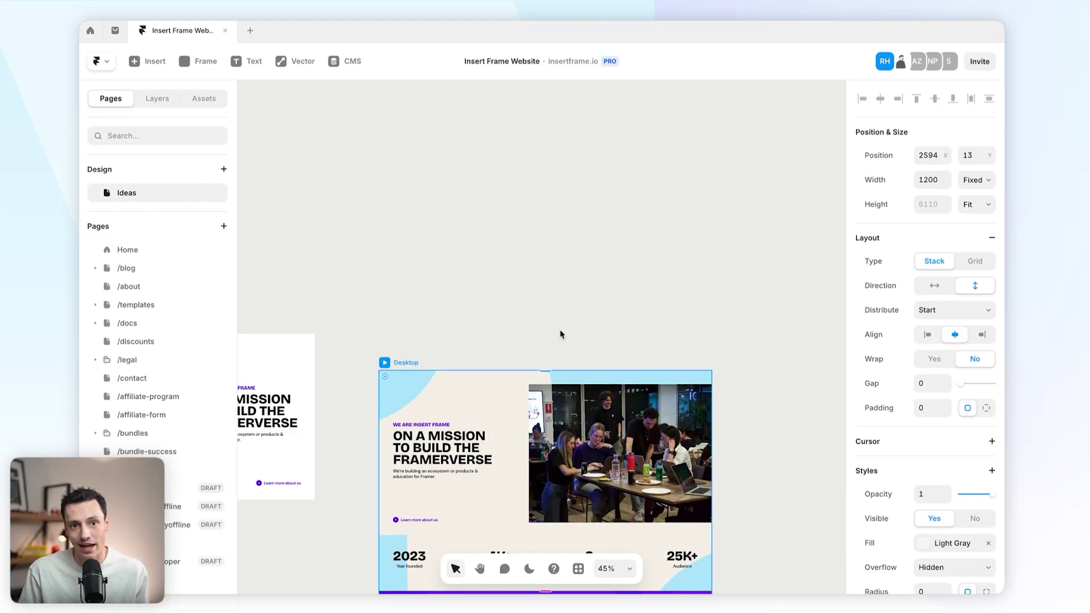
right_click(406, 366)
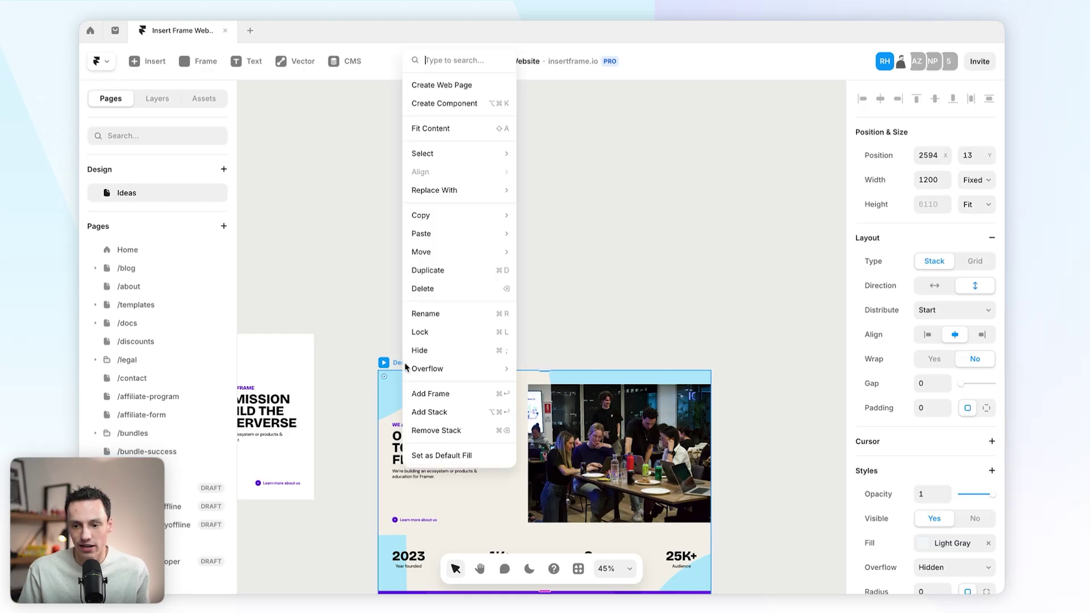
click(475, 84)
Add an 810-wide Tablet breakpoint to the new web page
scroll(191, 347, down, 5)
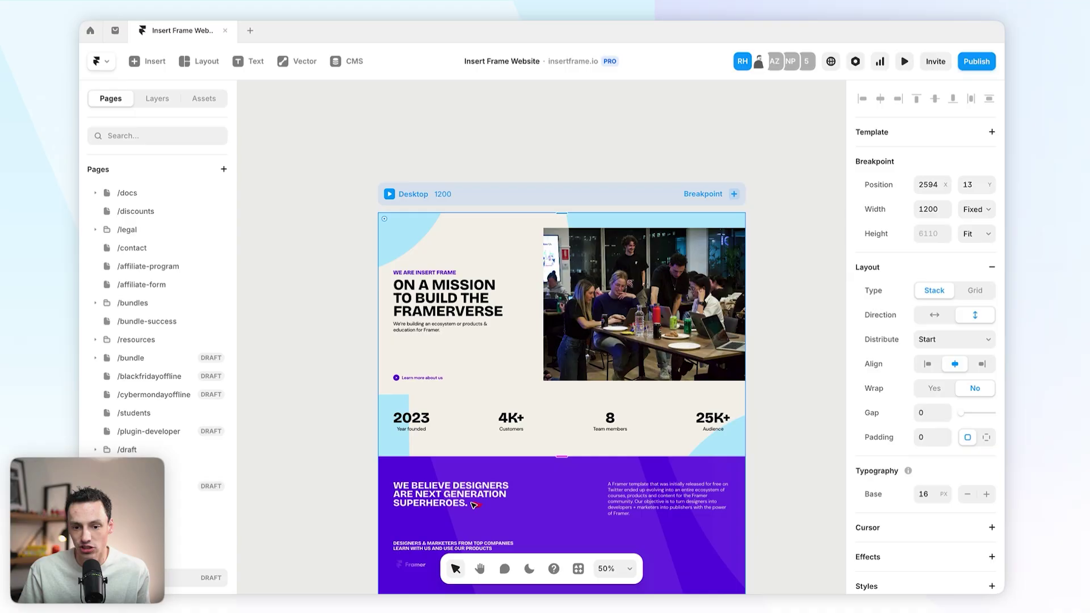
scroll(471, 295, right, 3)
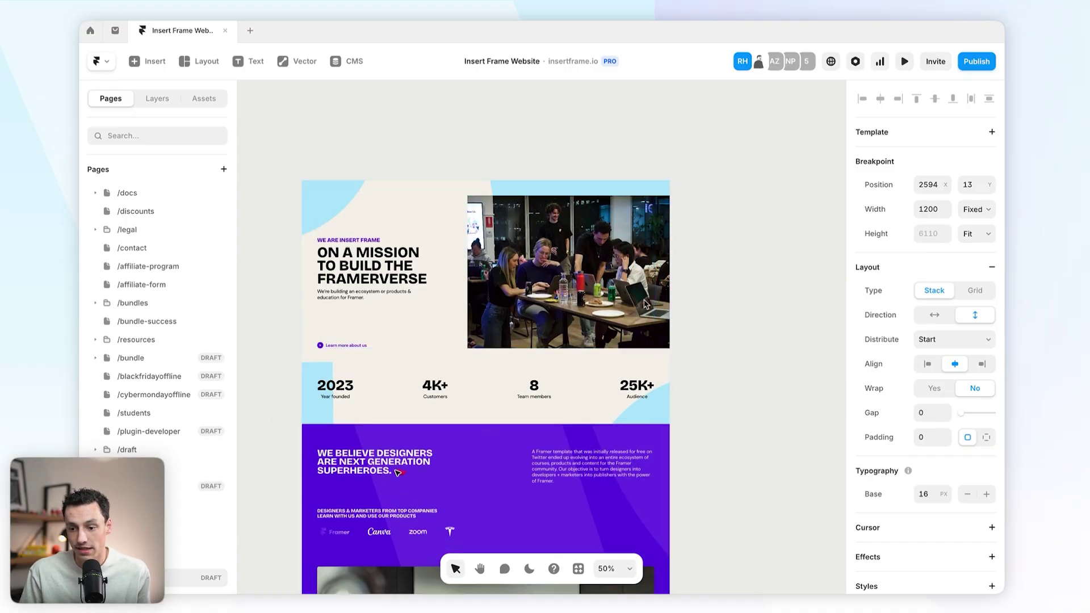
scroll(511, 256, down, 1)
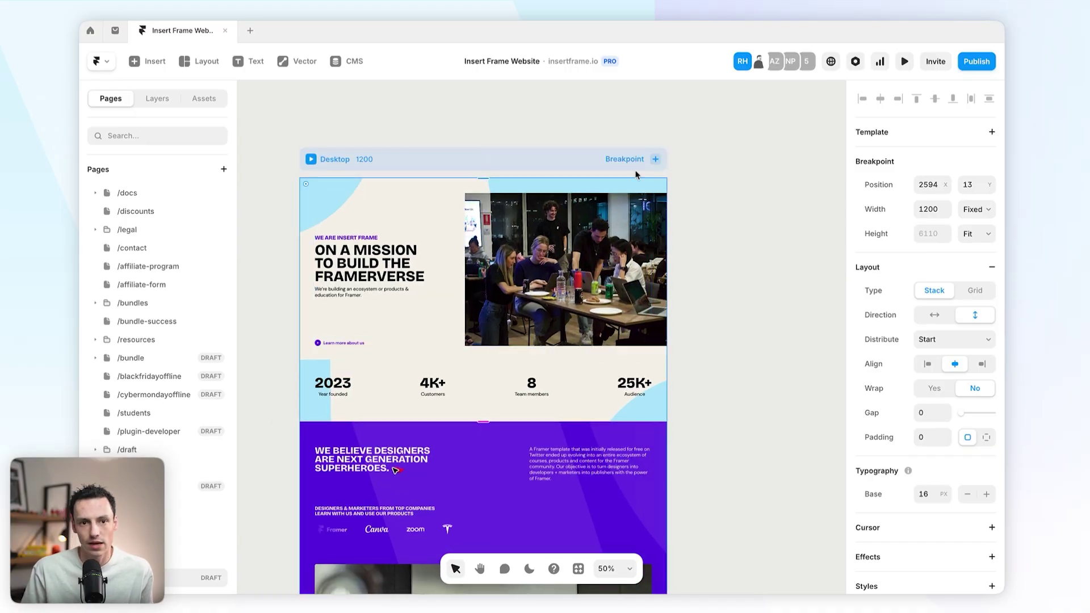
scroll(639, 168, left, 1)
click(655, 155)
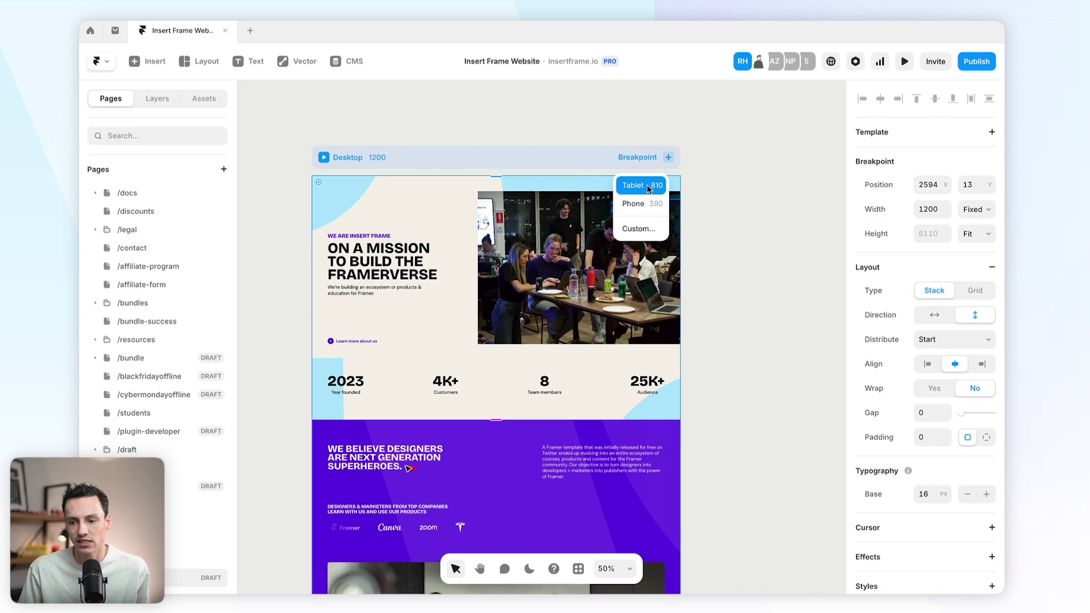
click(648, 184)
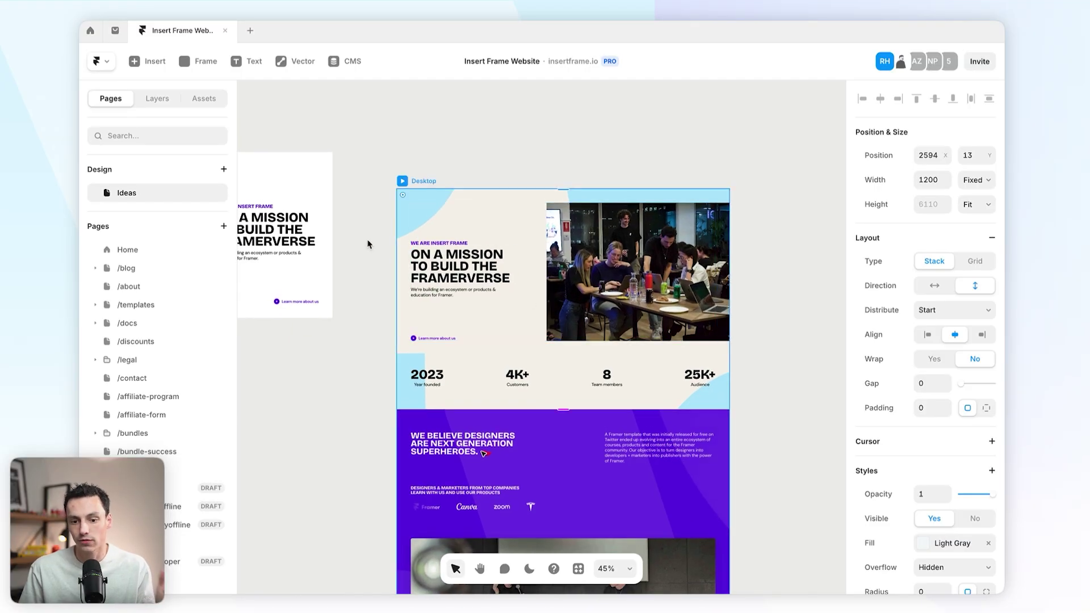
scroll(615, 330, down, 5)
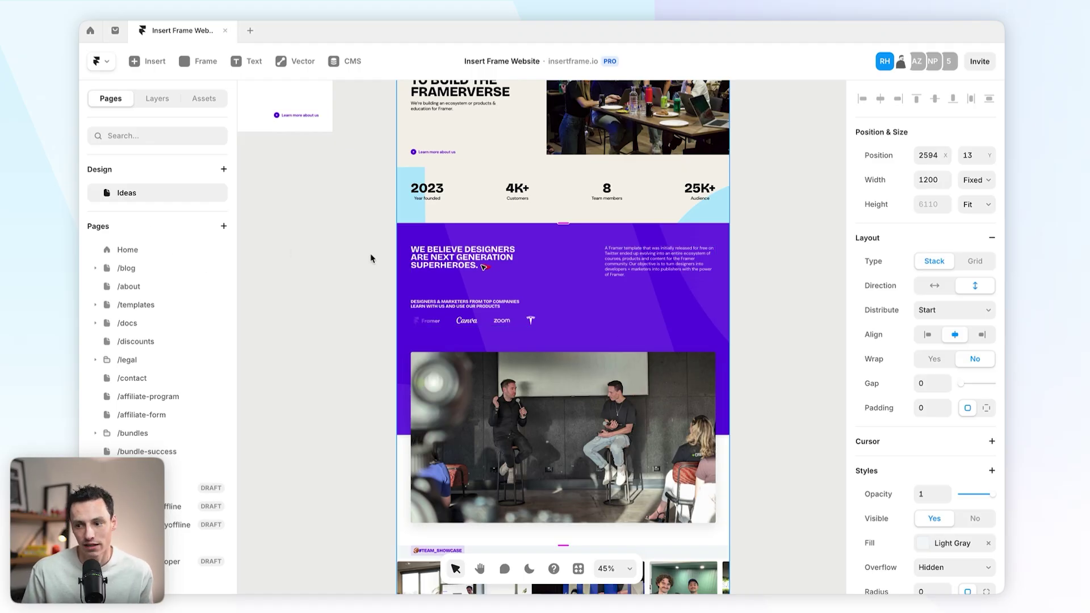
scroll(398, 250, up, 3)
click(435, 266)
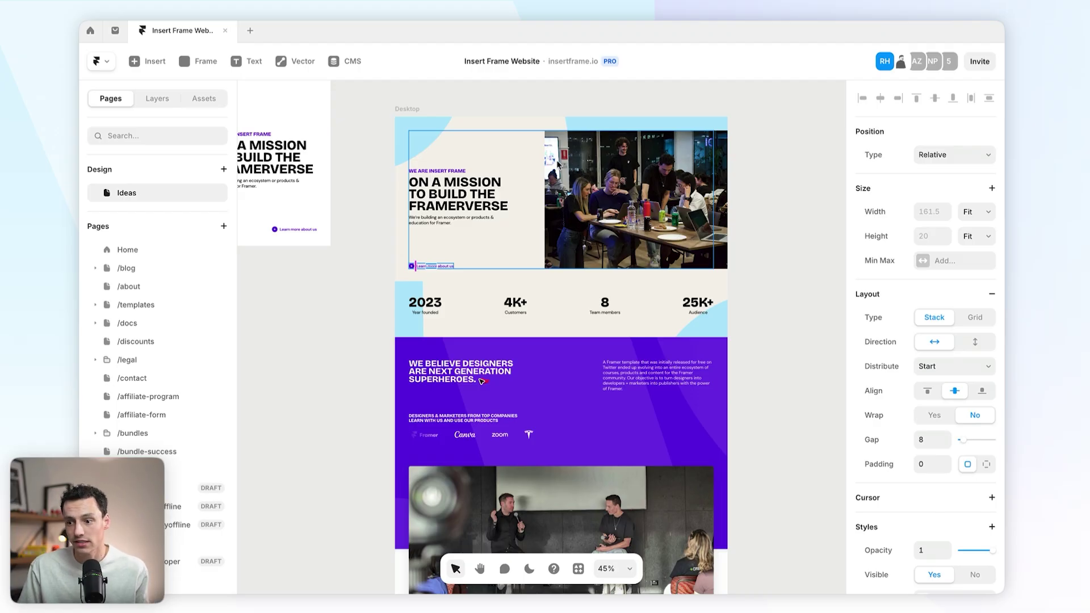
key(ctrl+equal)
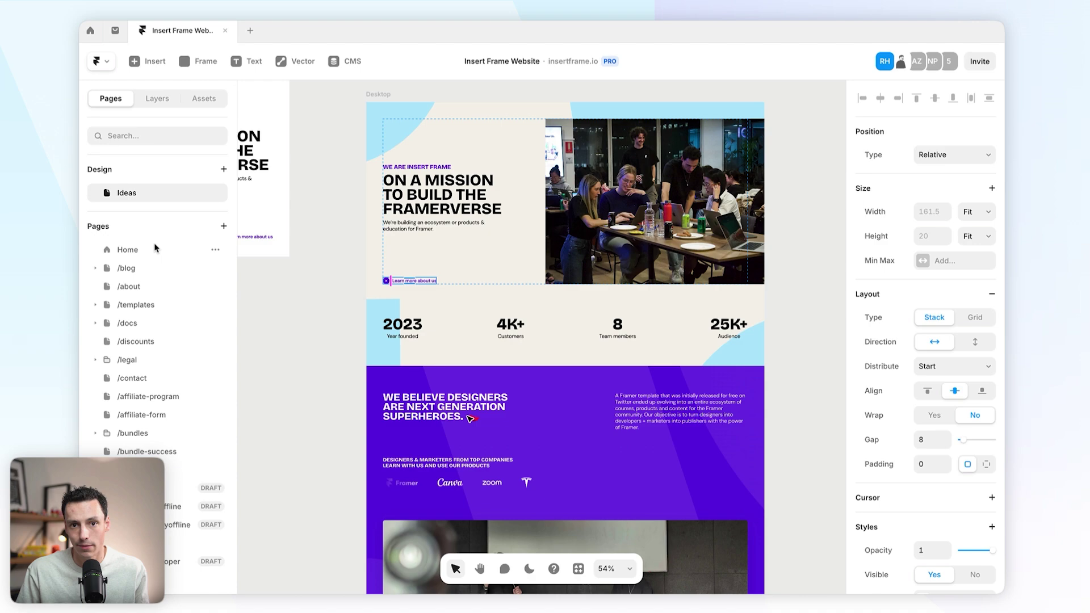
scroll(665, 232, up, 1)
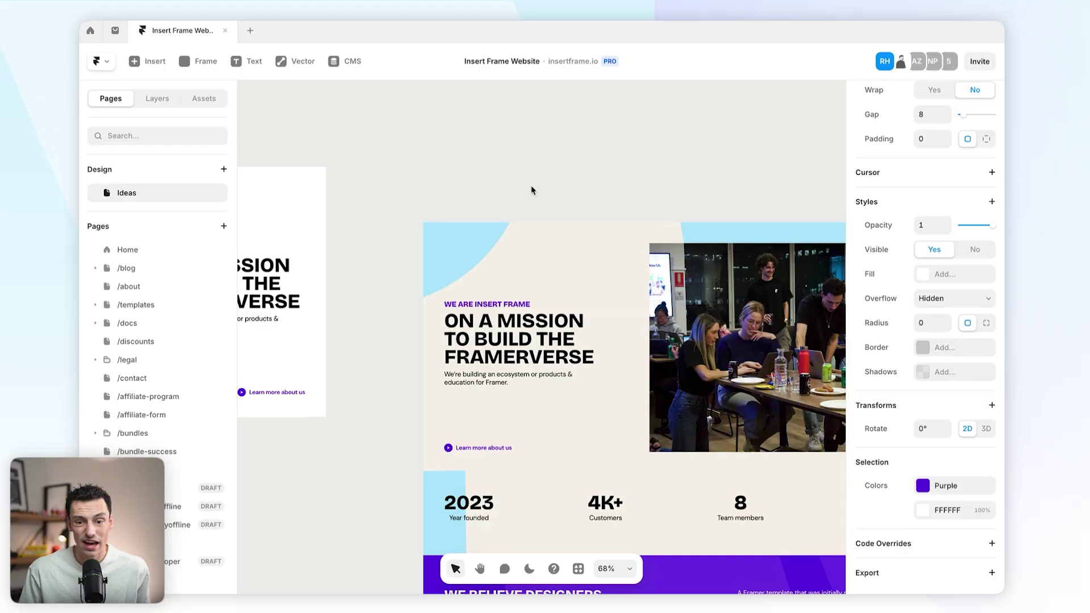
scroll(530, 185, up, 5)
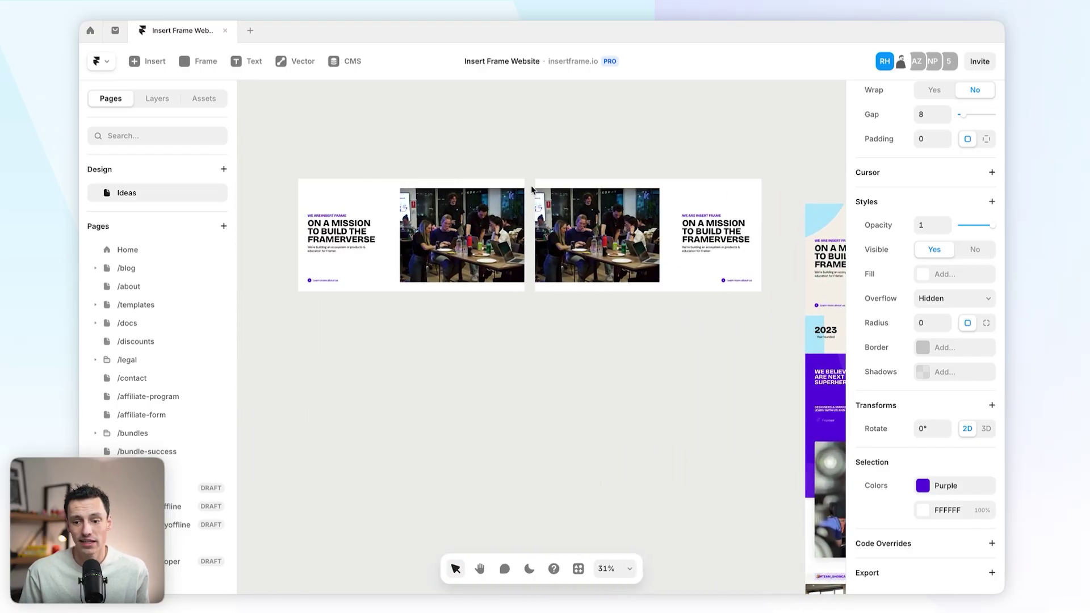
Draw a 198×198 square below the hero frames and round it to radius 99 into a circle
scroll(532, 189, up, 1)
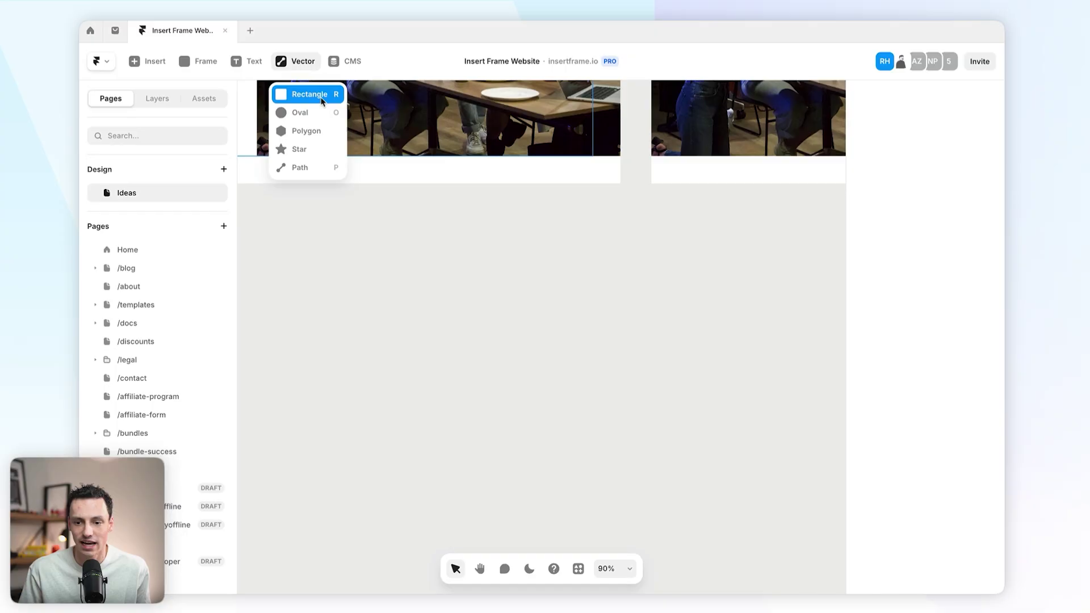
click(311, 94)
drag(385, 275, 494, 384)
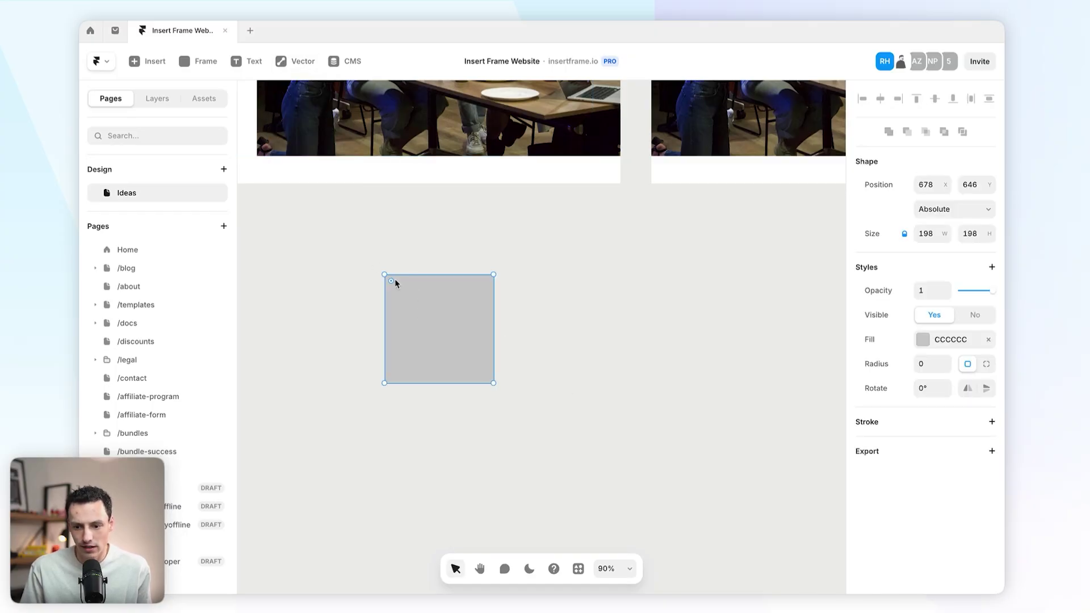
drag(392, 282, 519, 358)
click(551, 336)
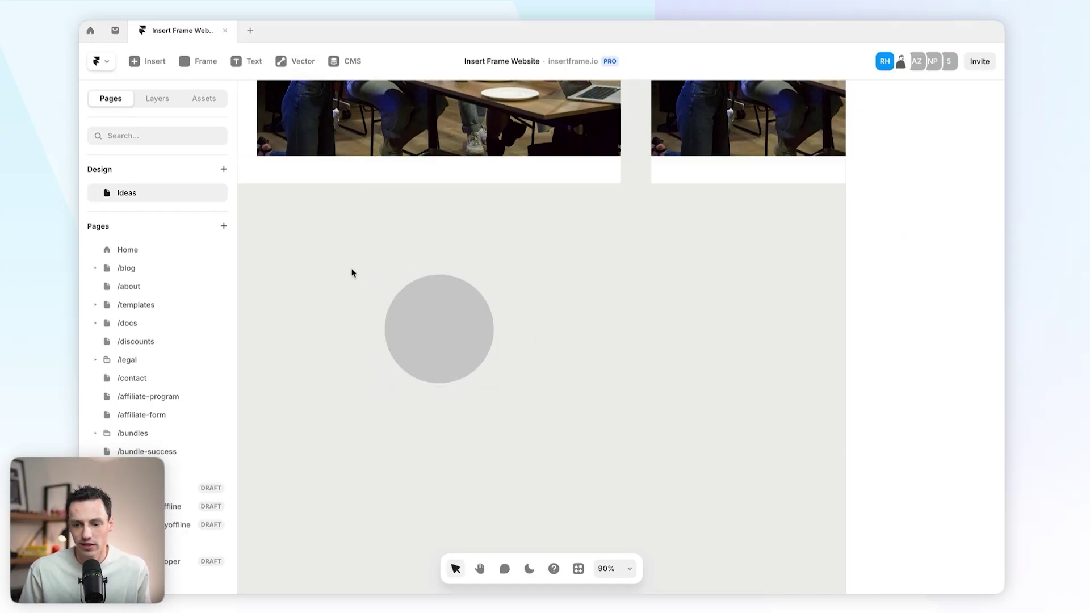
drag(352, 273, 525, 404)
scroll(263, 200, down, 1)
scroll(263, 200, up, 2)
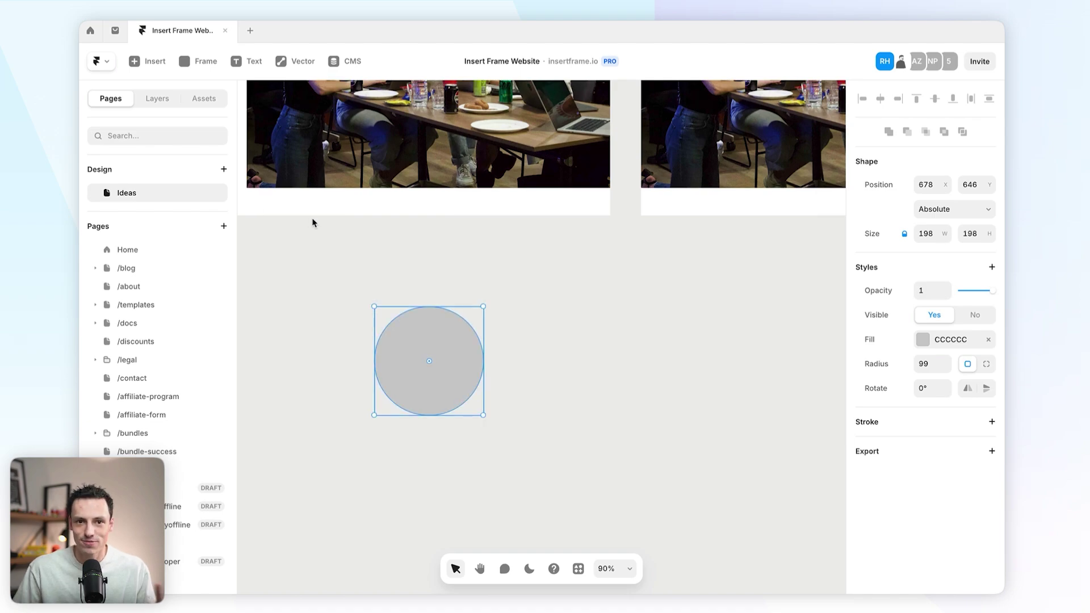
scroll(313, 223, down, 5)
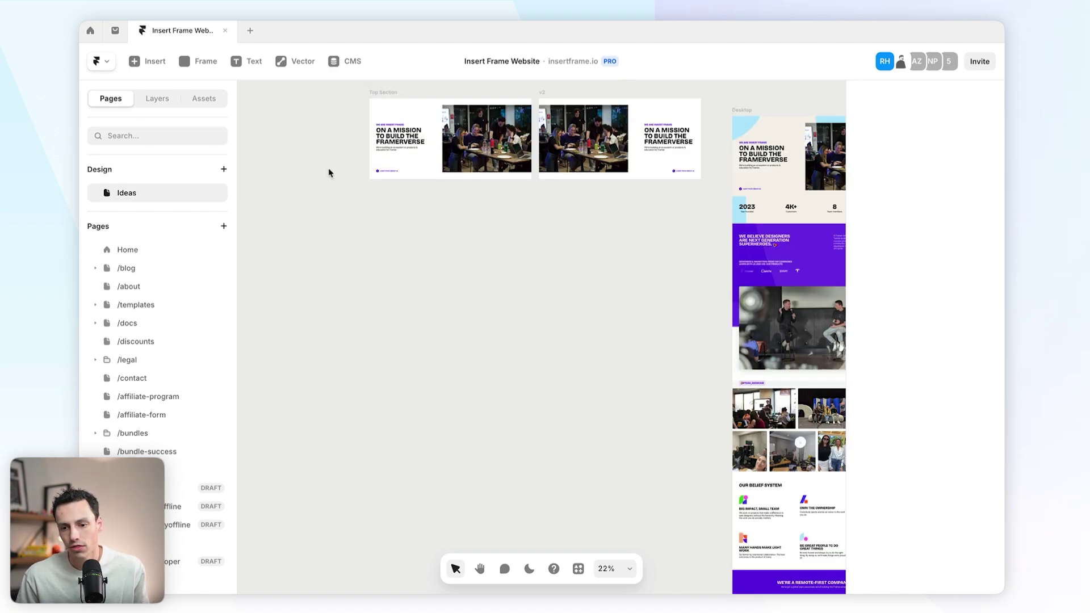
Generate a design-startup landing page wireframe with Wireframer's Landing Page suggestion
click(148, 62)
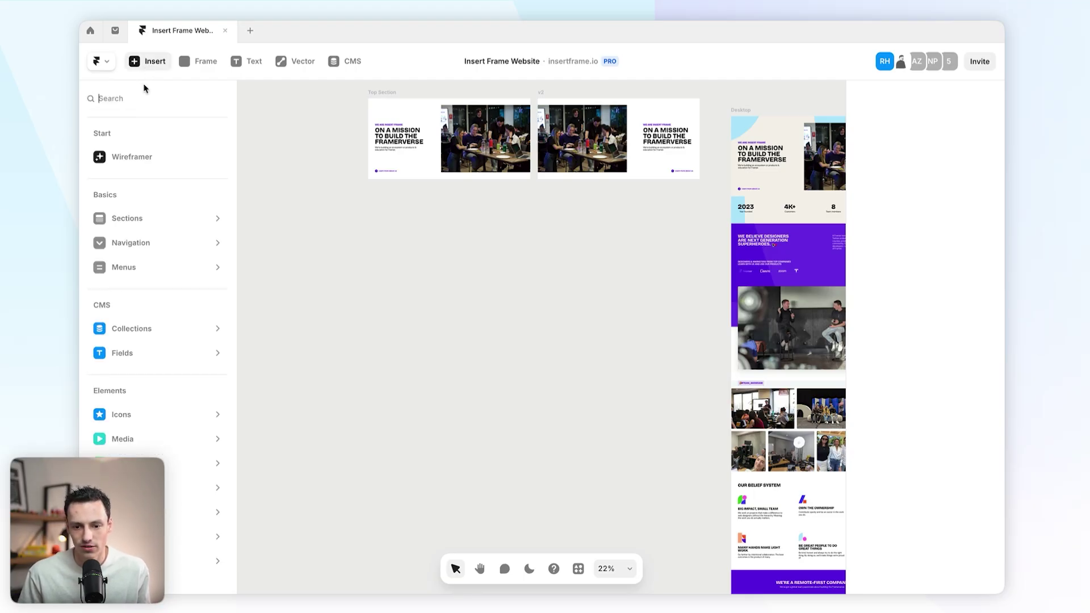
click(147, 157)
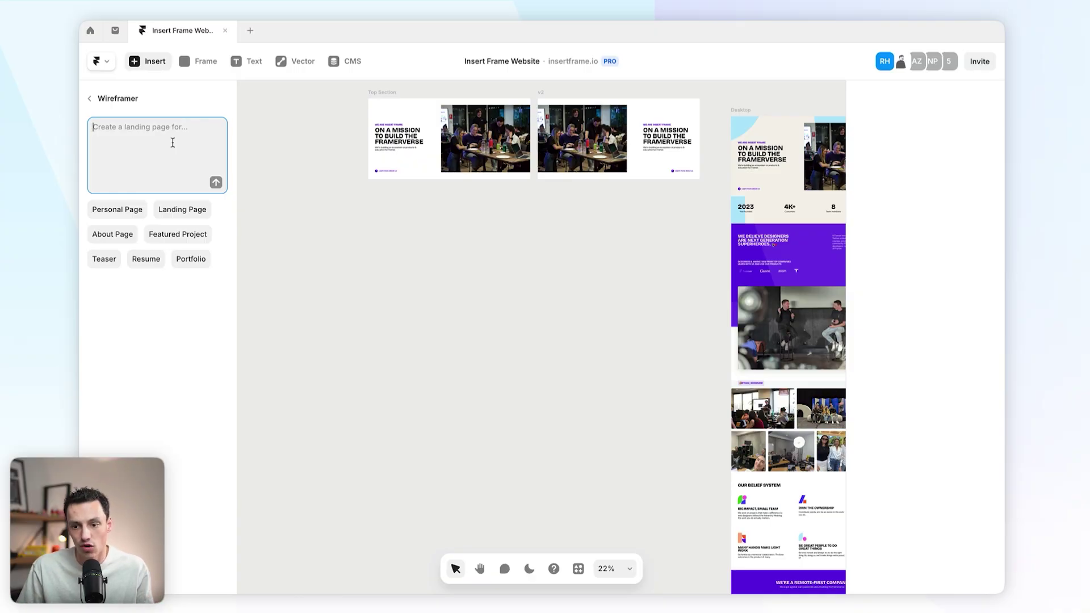
click(183, 209)
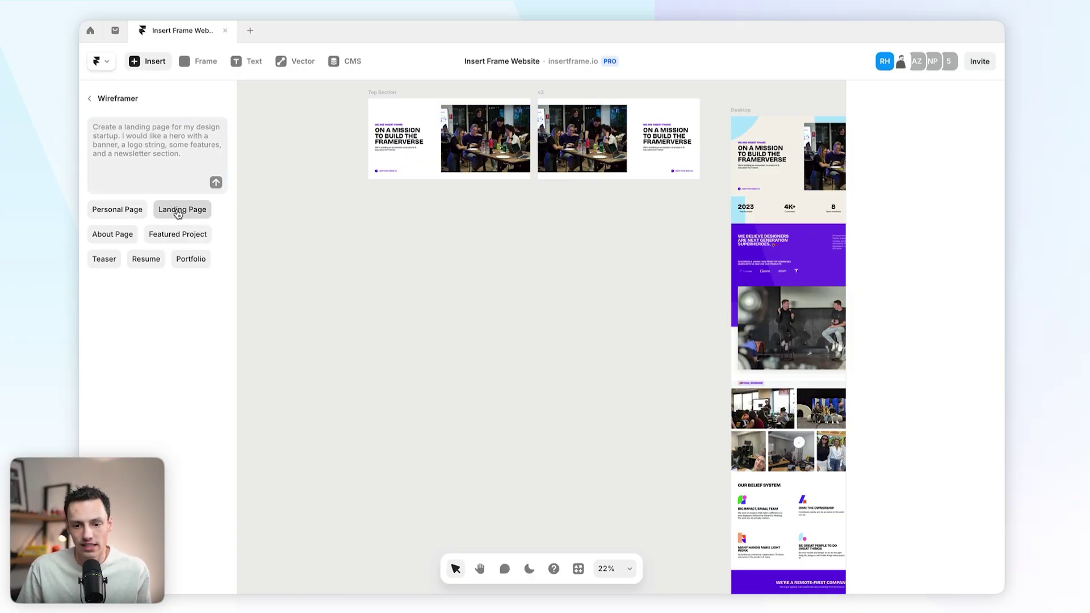
click(217, 185)
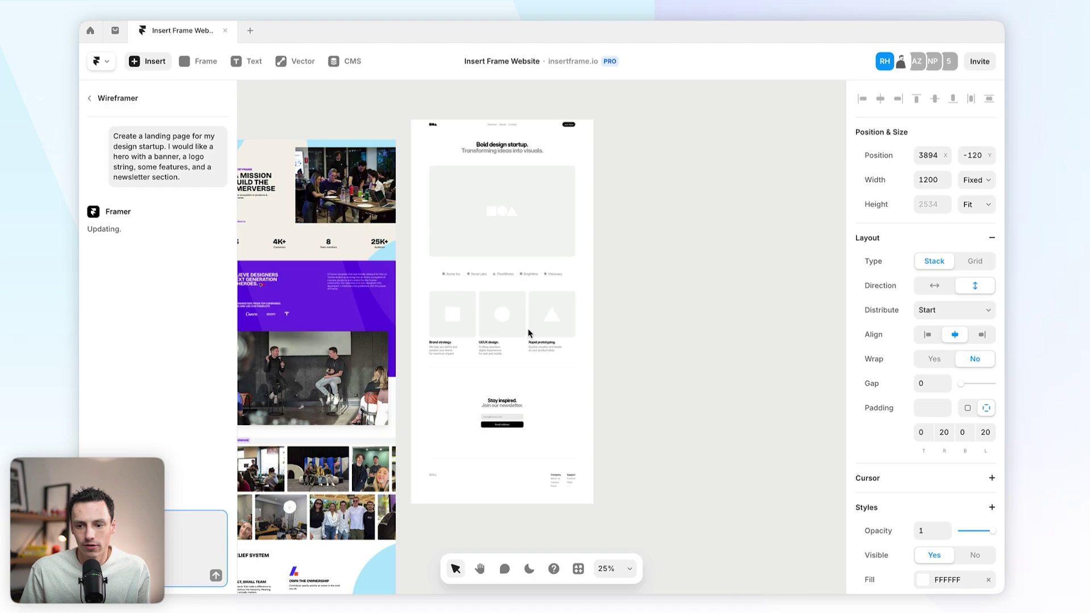
Request an About Us page from Wireframer to go with the landing page
click(616, 238)
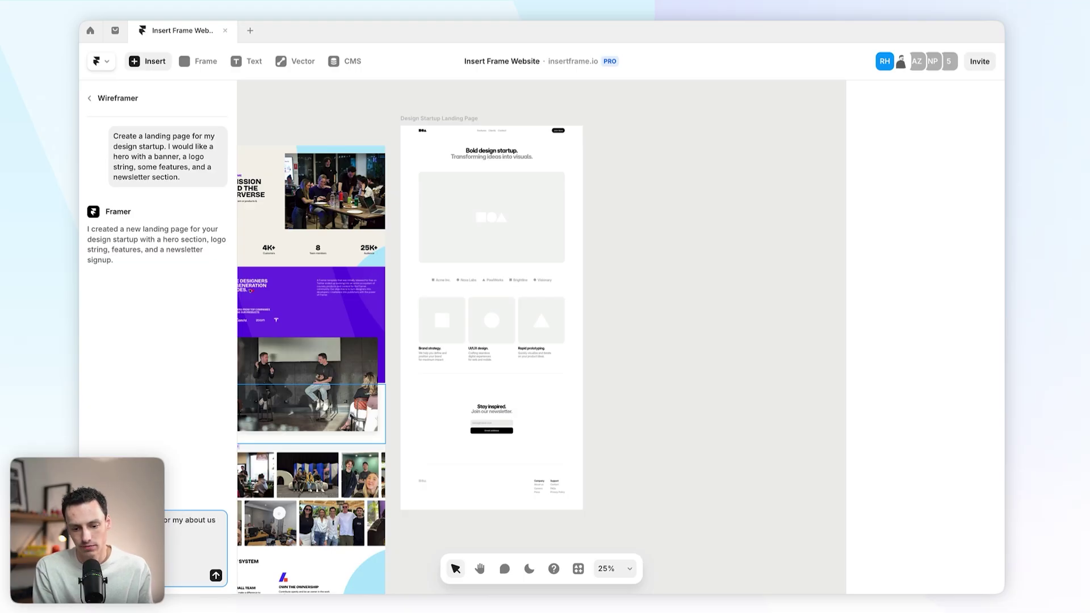
key(Return)
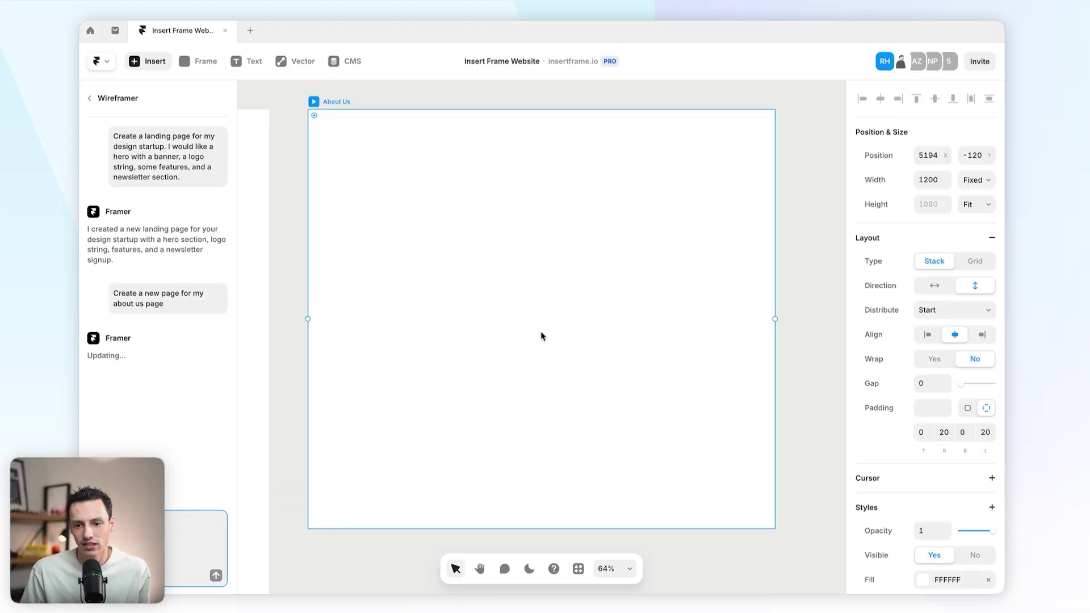
scroll(541, 336, down, 5)
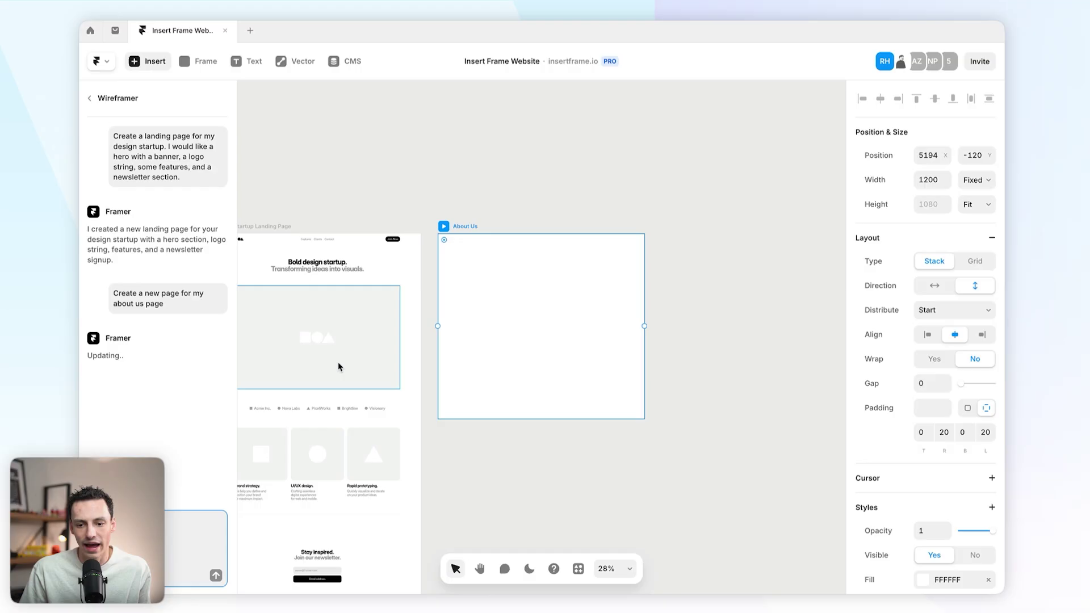
scroll(414, 369, up, 1)
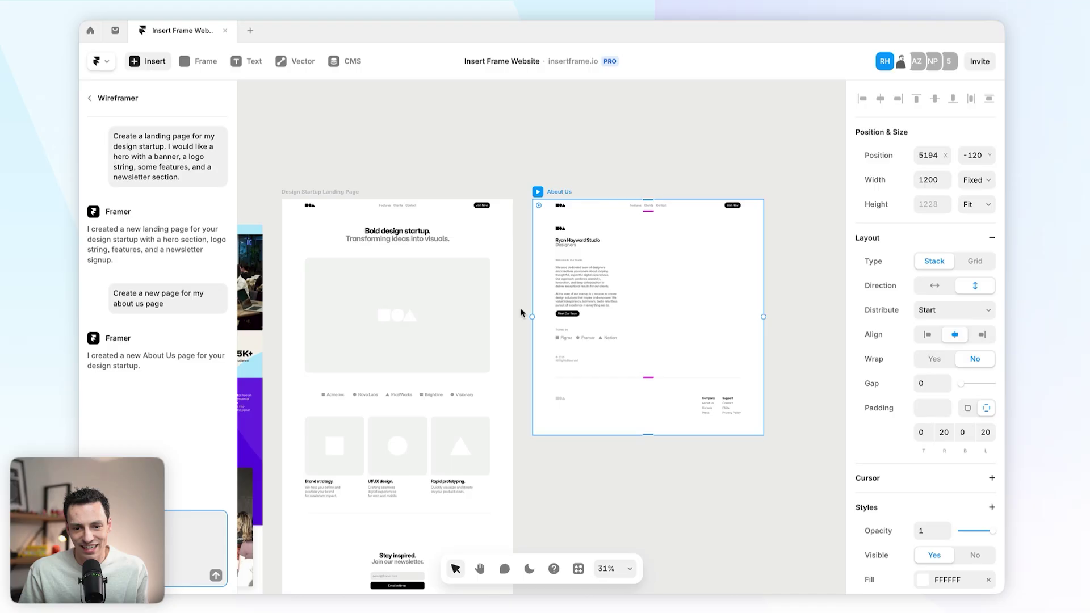
scroll(521, 304, left, 3)
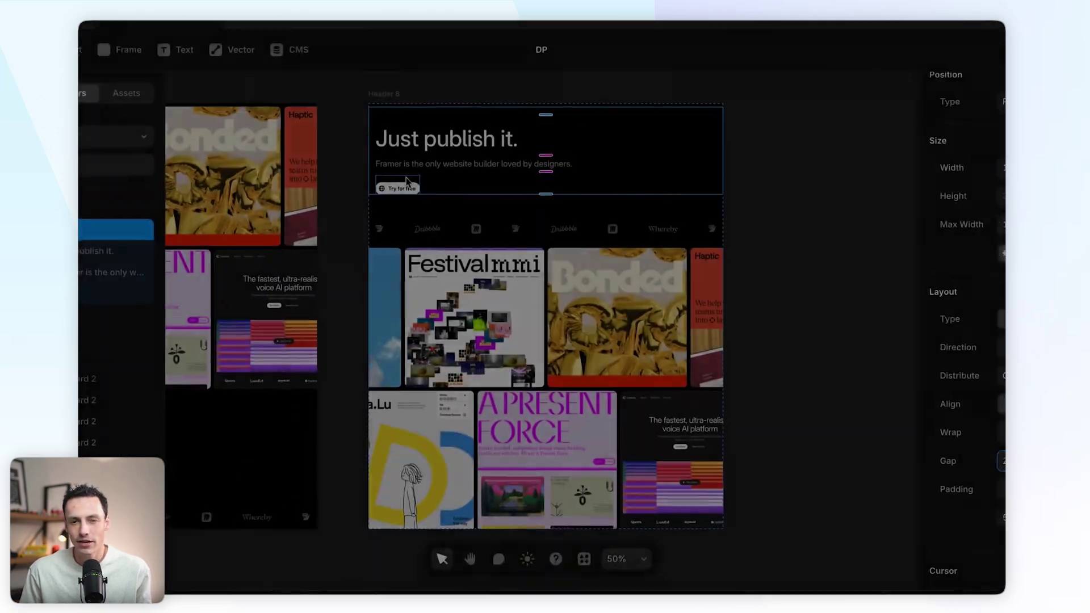
Make Header 3 a web page with 810 Tablet and 390 Phone breakpoints added
click(111, 299)
click(97, 310)
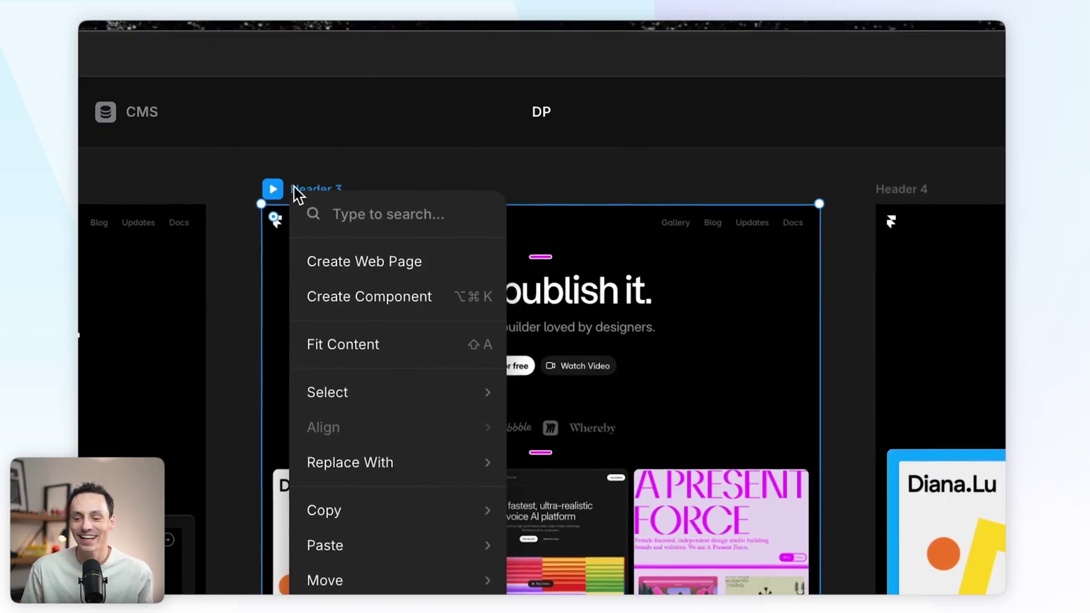
click(431, 263)
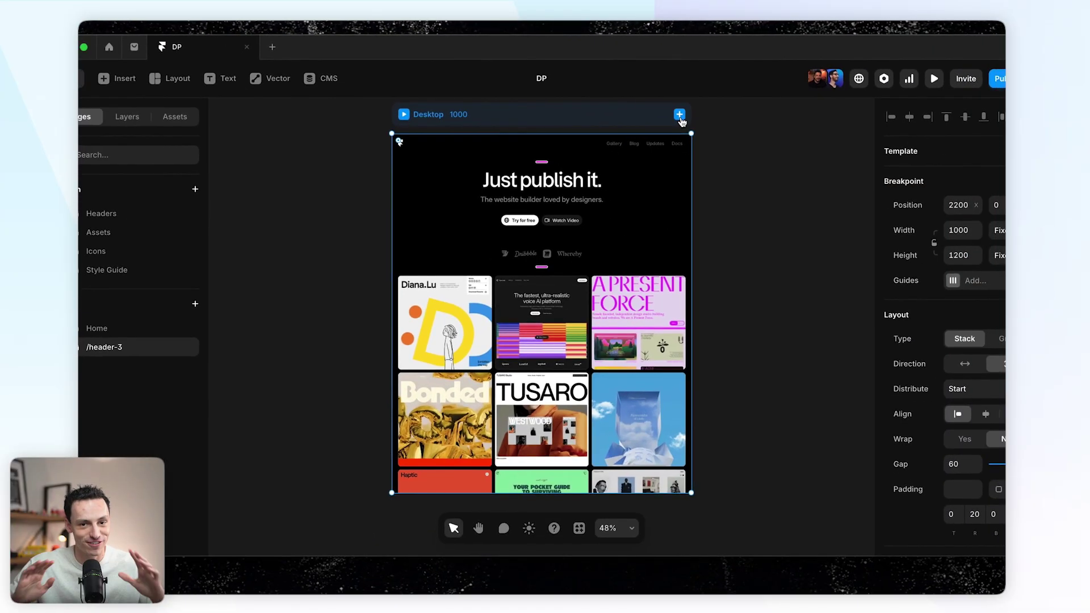
click(713, 142)
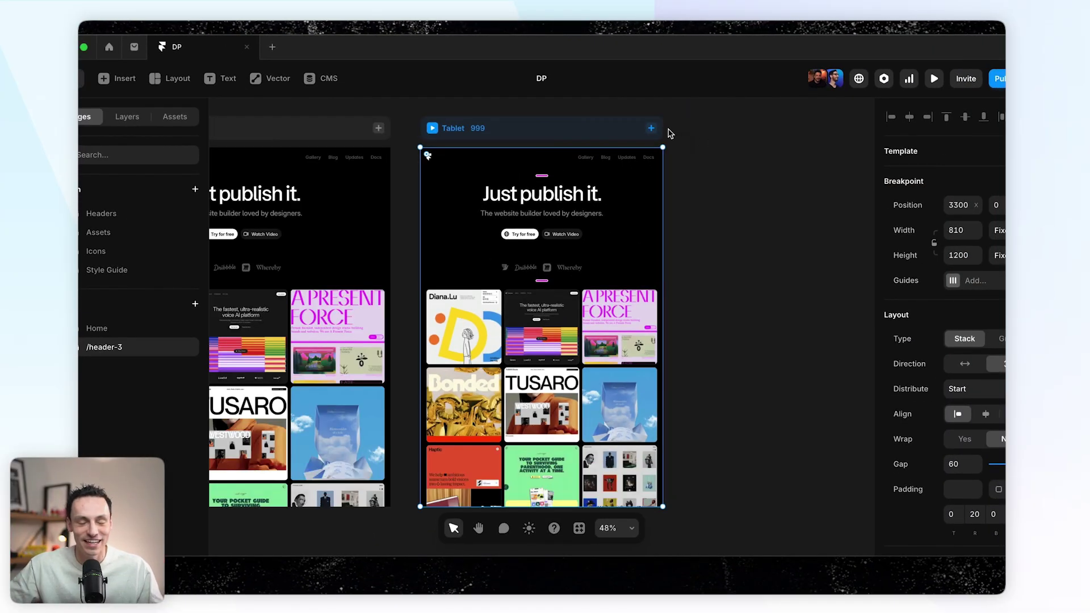
click(668, 155)
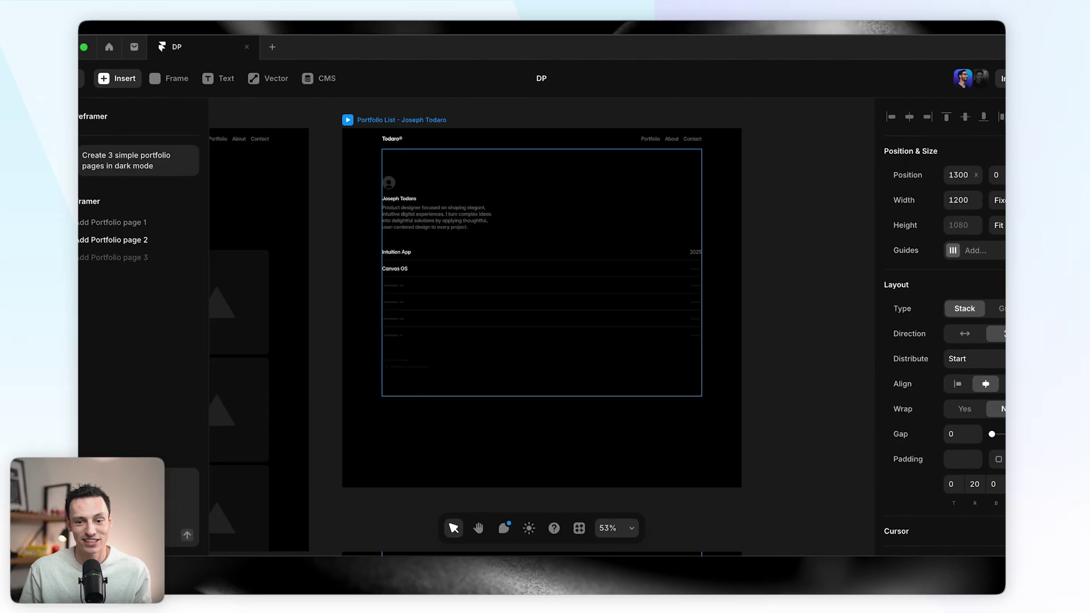